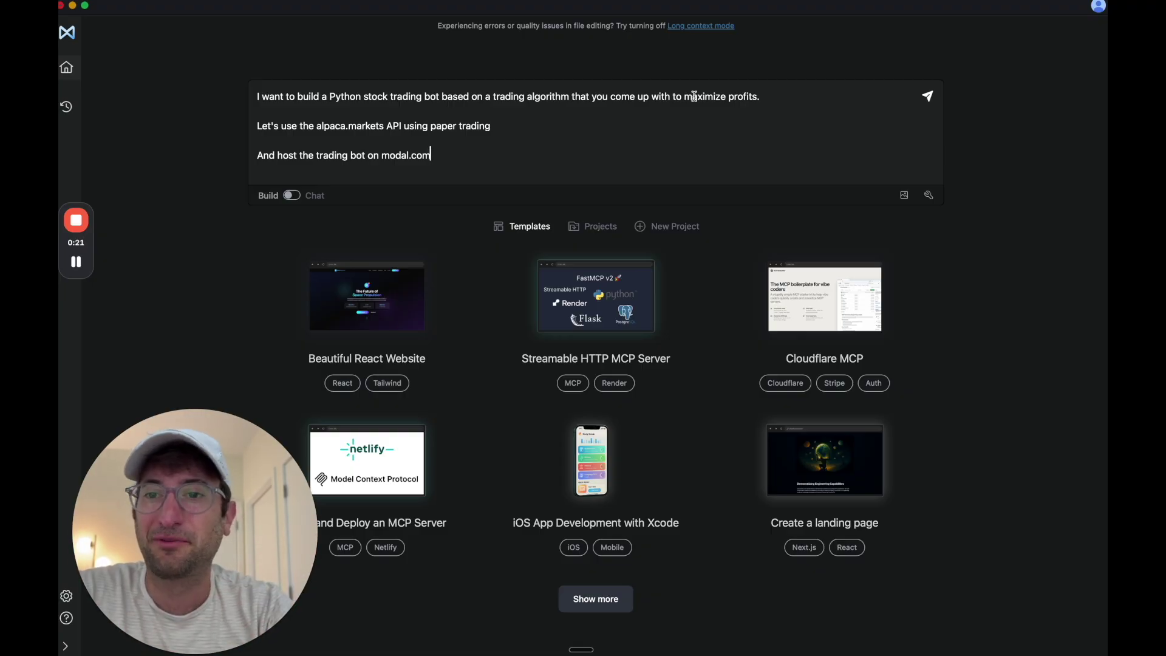
Highlight the prompt's profit-maximizing, Alpaca paper trading and hosting lines while explaining them
left_click_drag(693, 96, 440, 96)
left_click(392, 123)
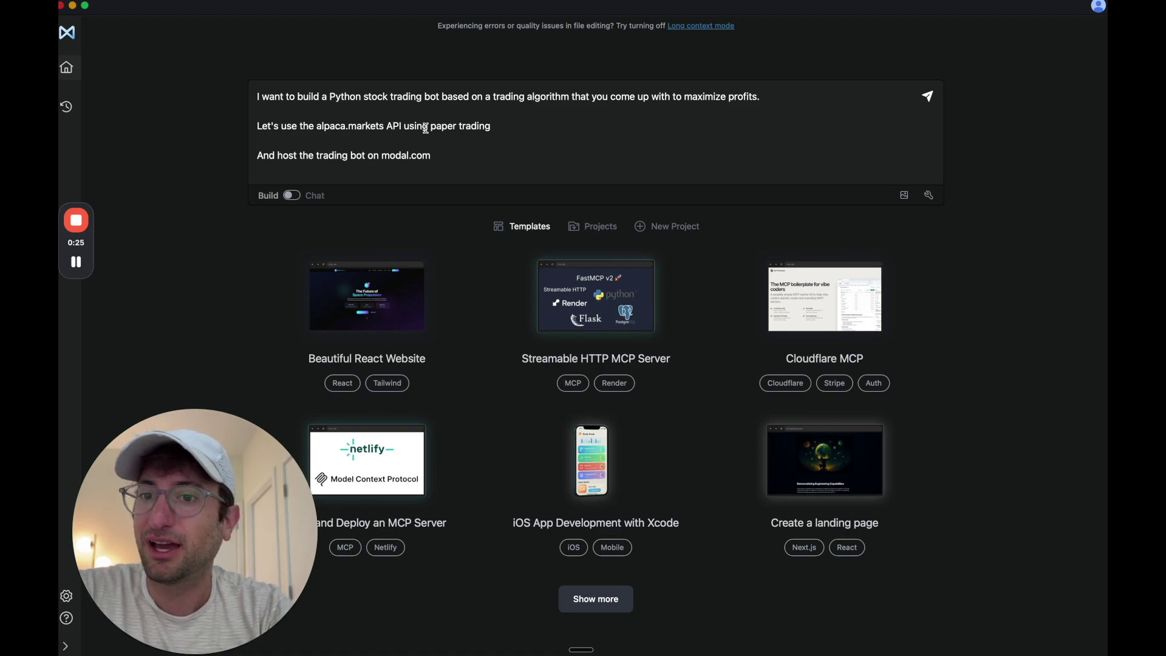
left_click_drag(468, 124, 355, 126)
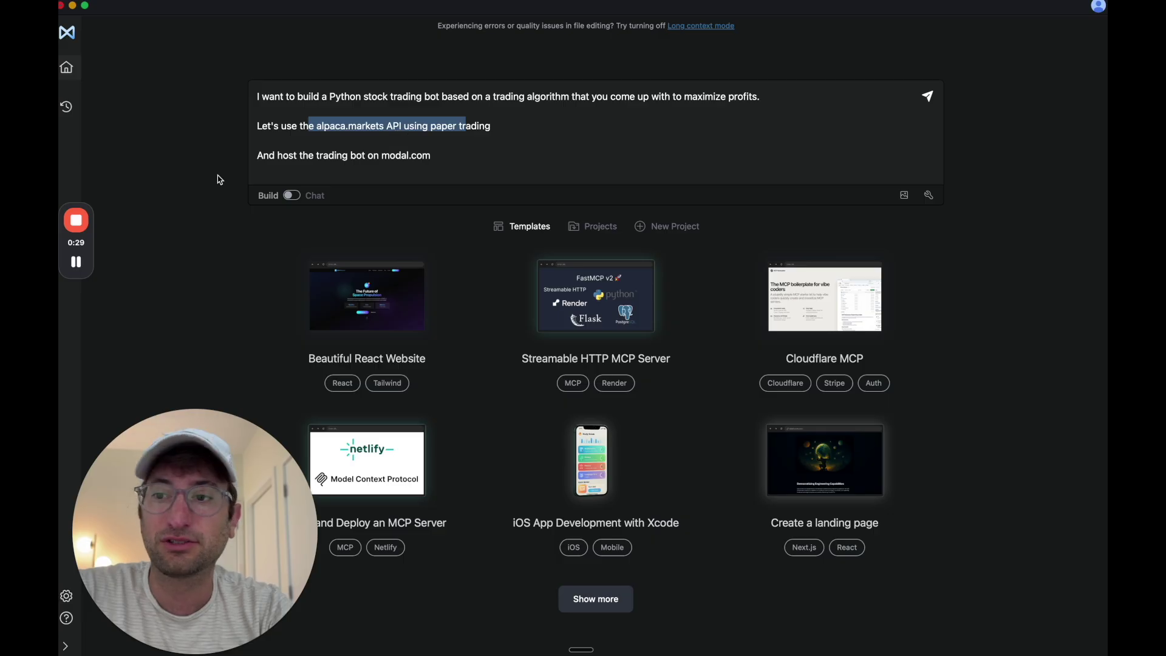
left_click(349, 127)
left_click_drag(285, 128, 483, 128)
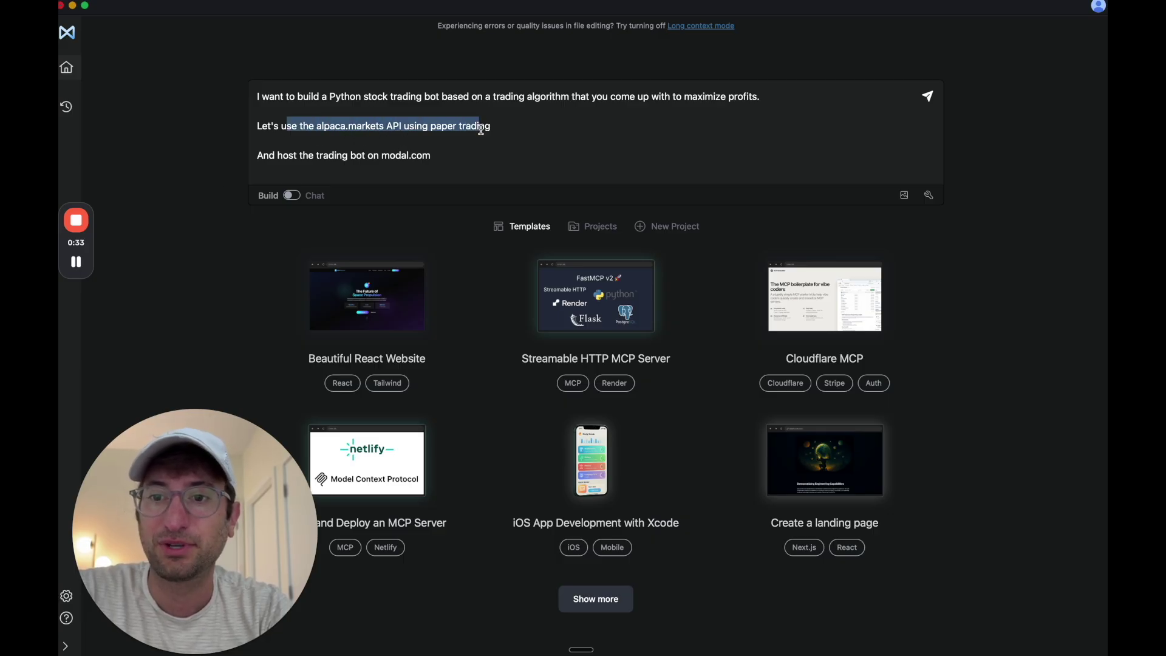
left_click(476, 128)
left_click(502, 127)
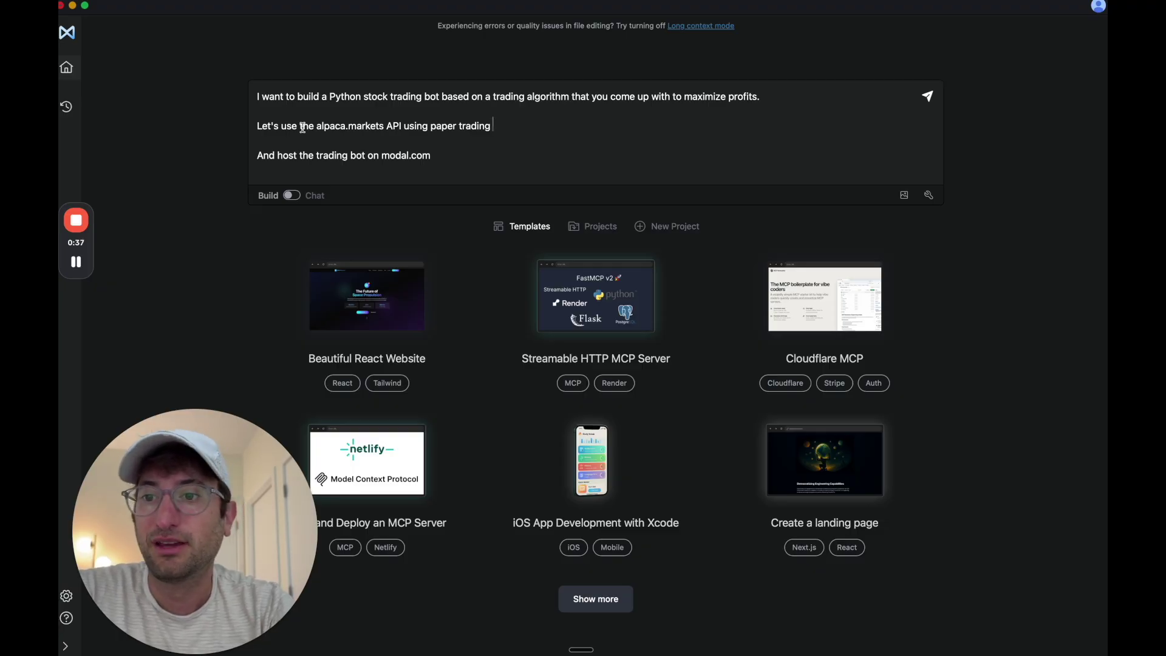
left_click_drag(260, 155, 378, 157)
left_click(400, 156)
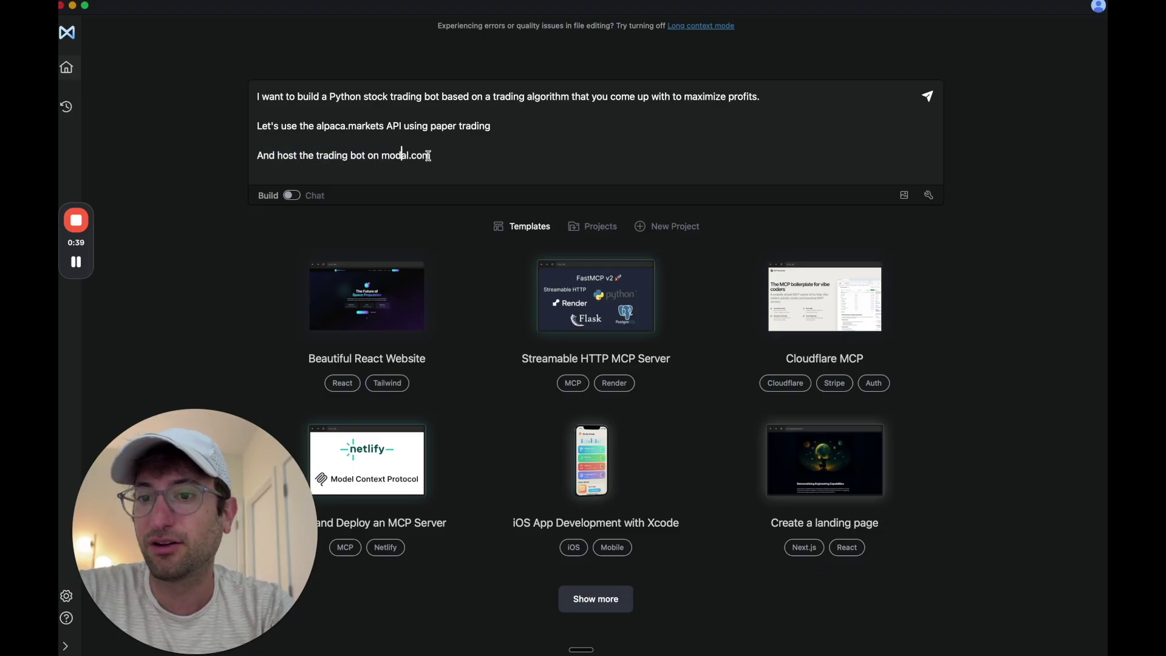
Review the Alpaca paper account's $100,000 portfolio and its API docs, then move to the Modal tab
key("super+Tab")
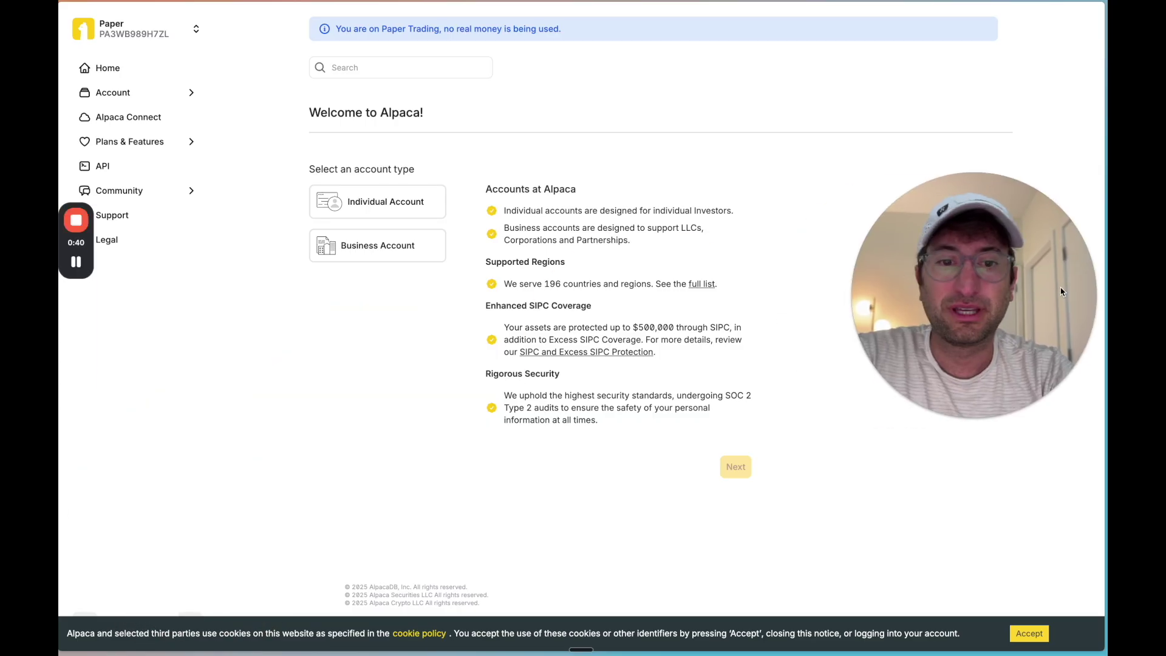
left_click(115, 68)
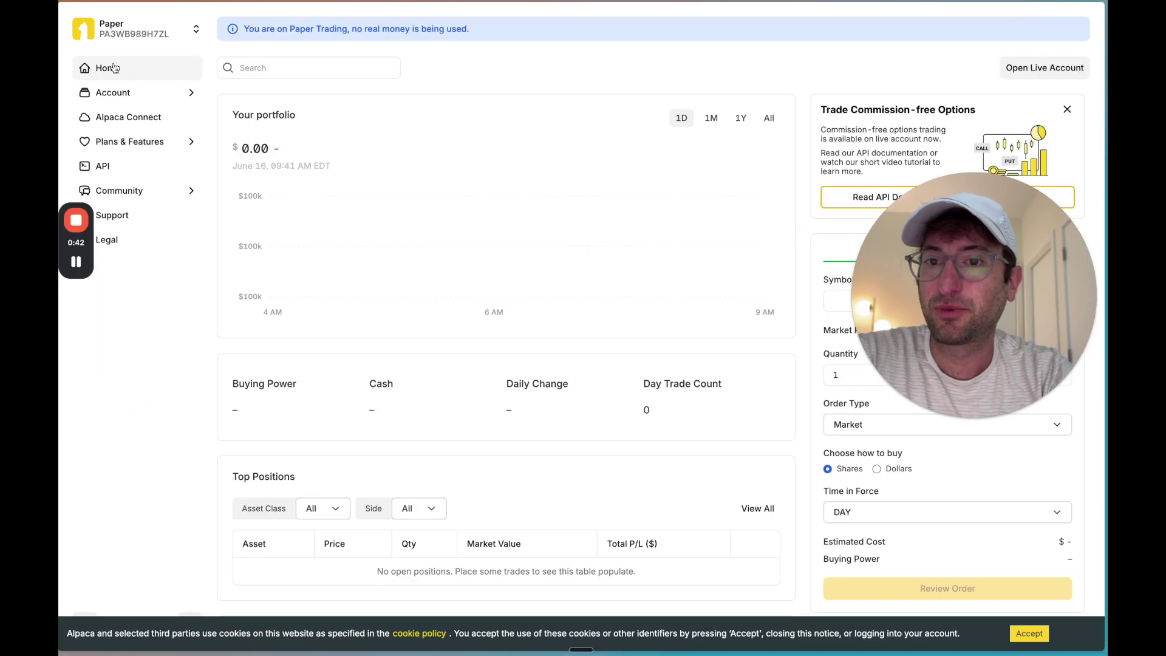
mouse_move(968, 286)
left_mouse_down()
mouse_move(854, 208)
mouse_move(752, 210)
left_mouse_up()
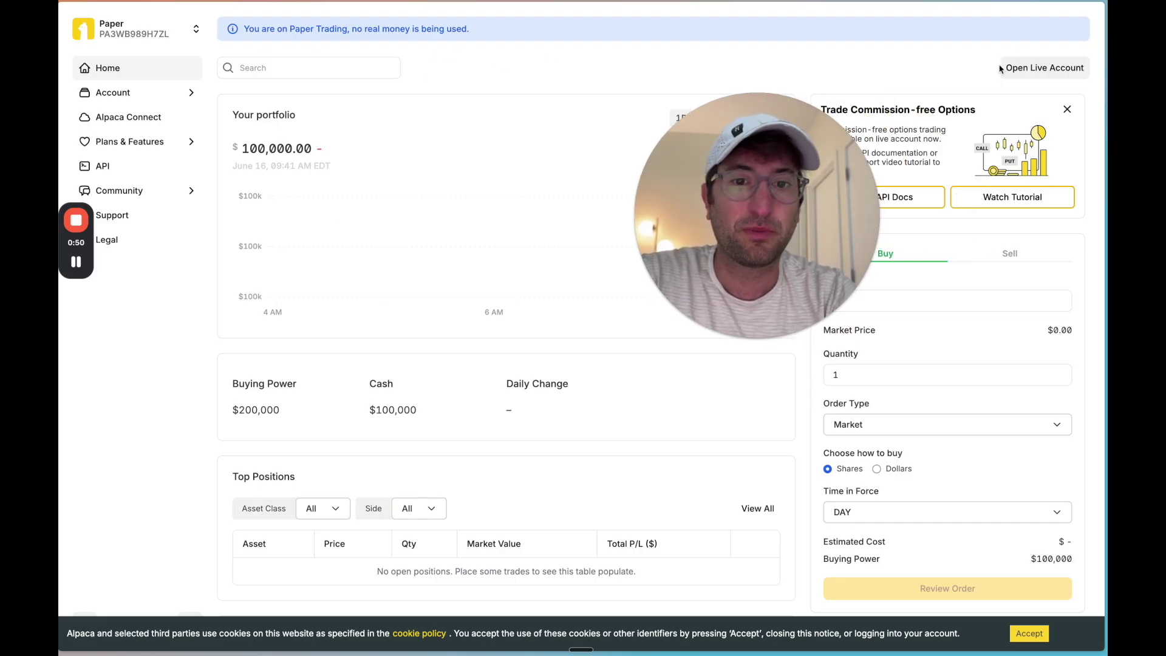
left_click(136, 166)
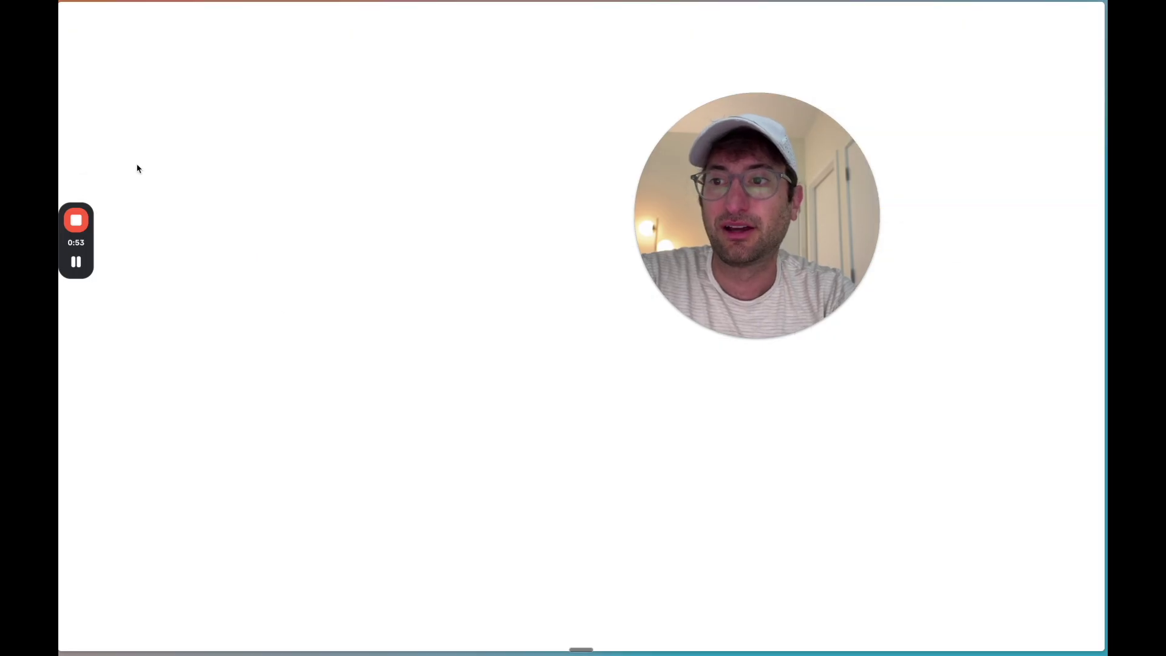
key("alt+Left")
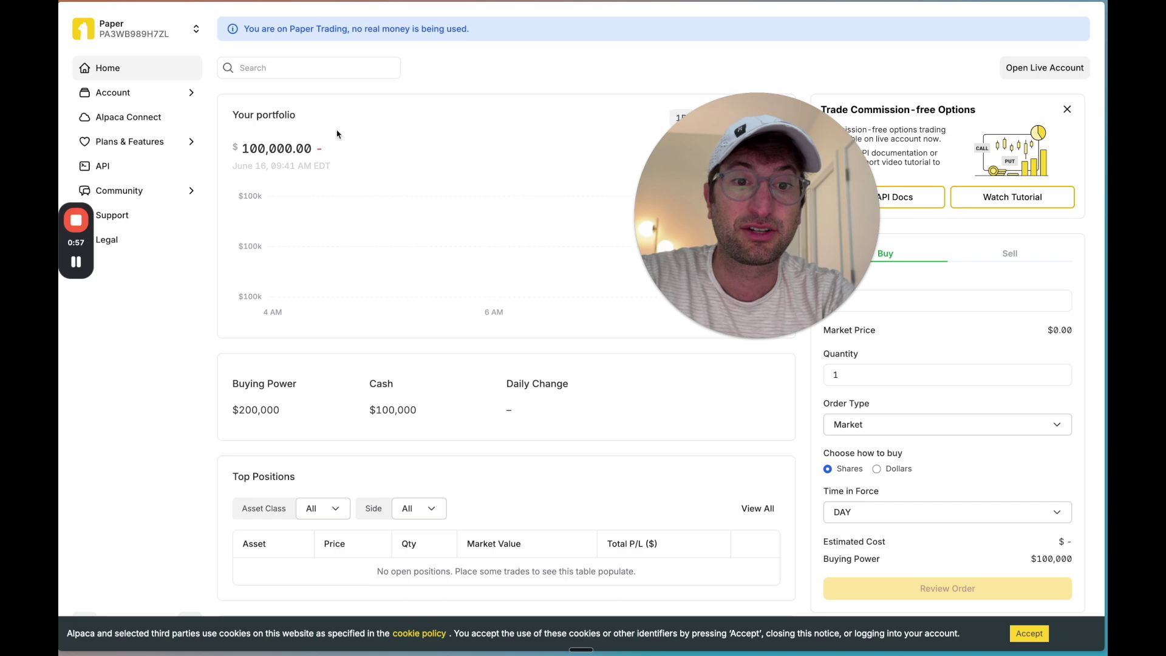
mouse_move(76, 262)
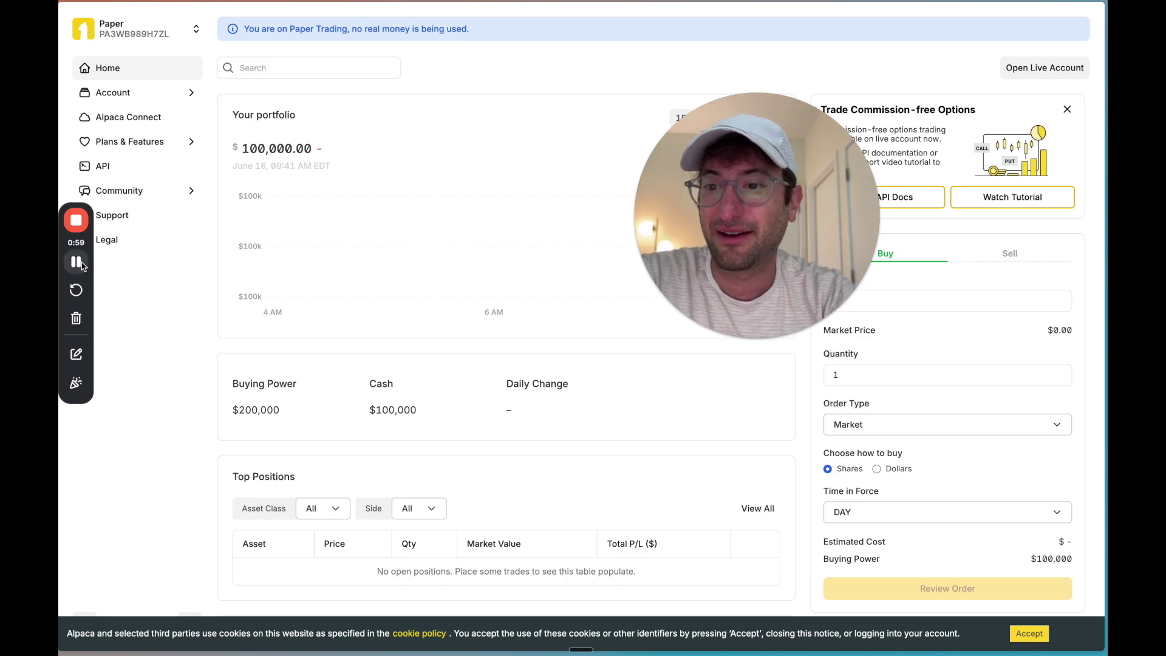
key("ctrl+Tab")
Look over Modal's getting-started commands and return to the Memex prompt screen
left_click_drag(729, 145, 948, 167)
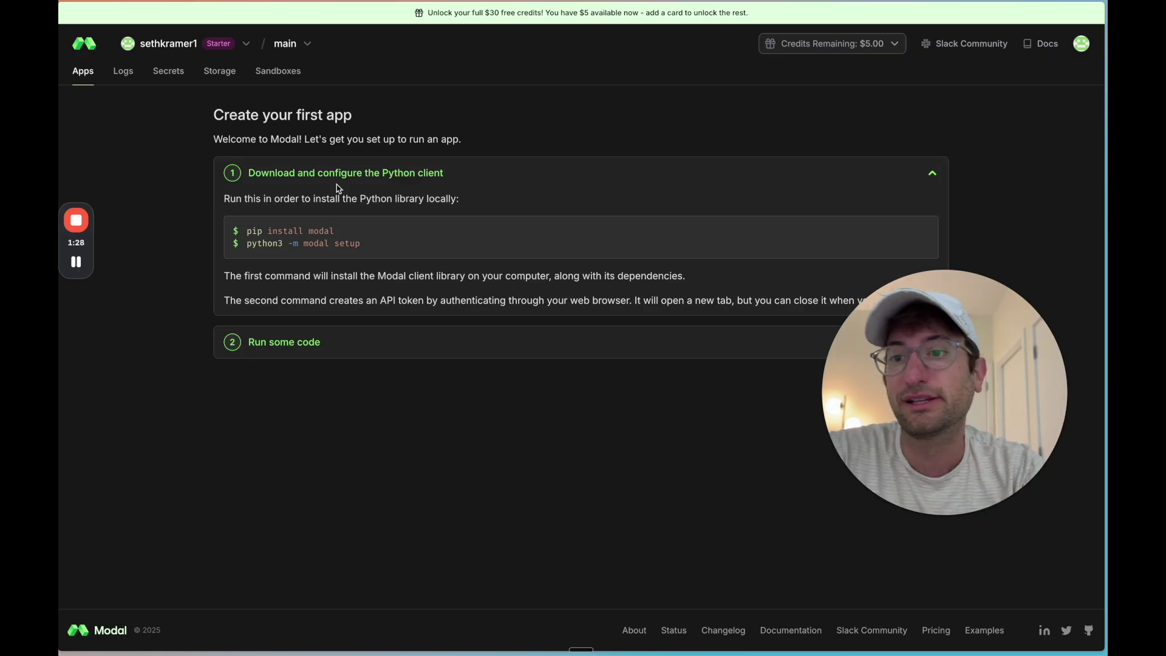
key("super+Tab")
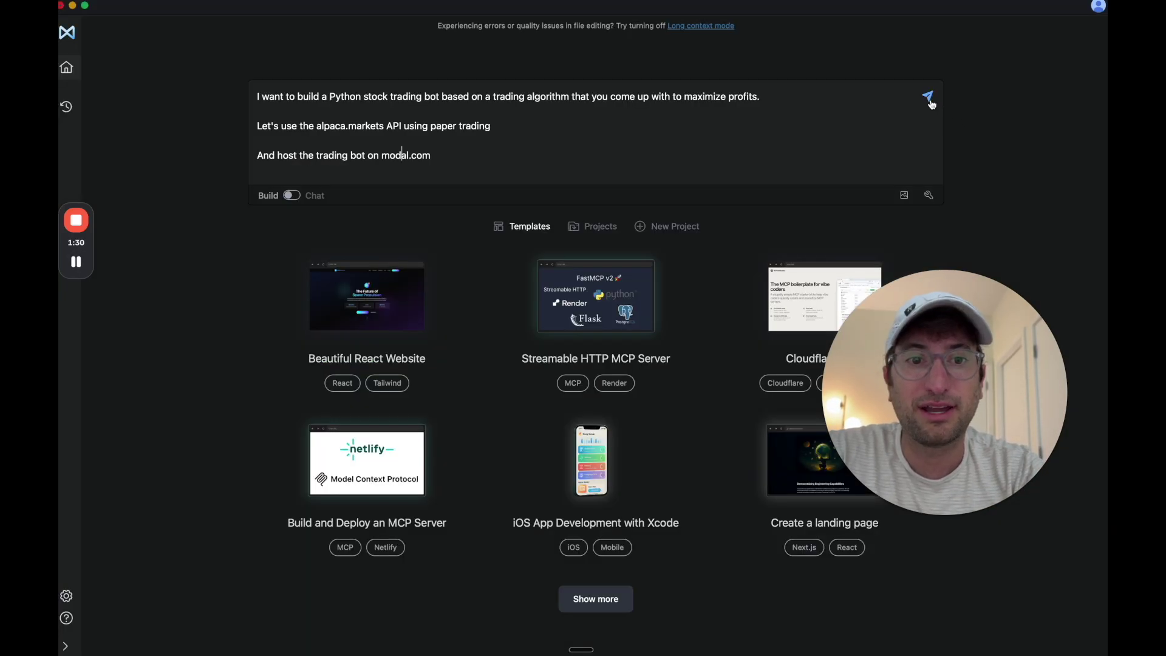
Submit the trading bot request so Memex starts setting up the project
left_click(929, 99)
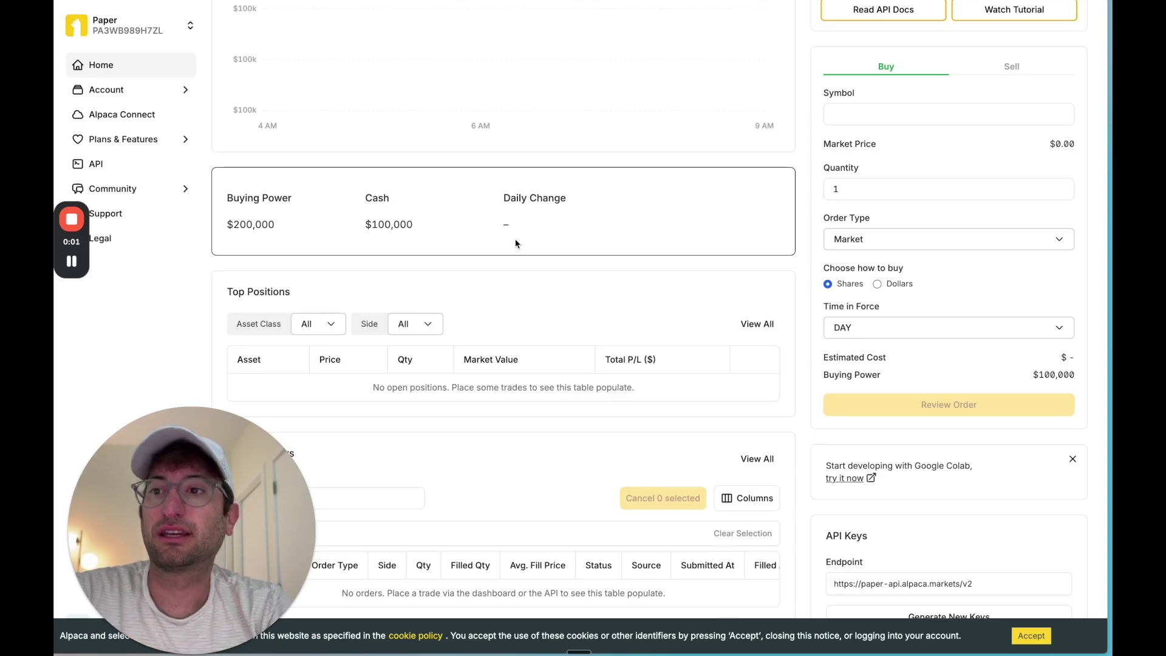
scroll(515, 243, "up", 2)
Generate a new Alpaca paper trading API key and secret and copy both values
left_click(151, 31)
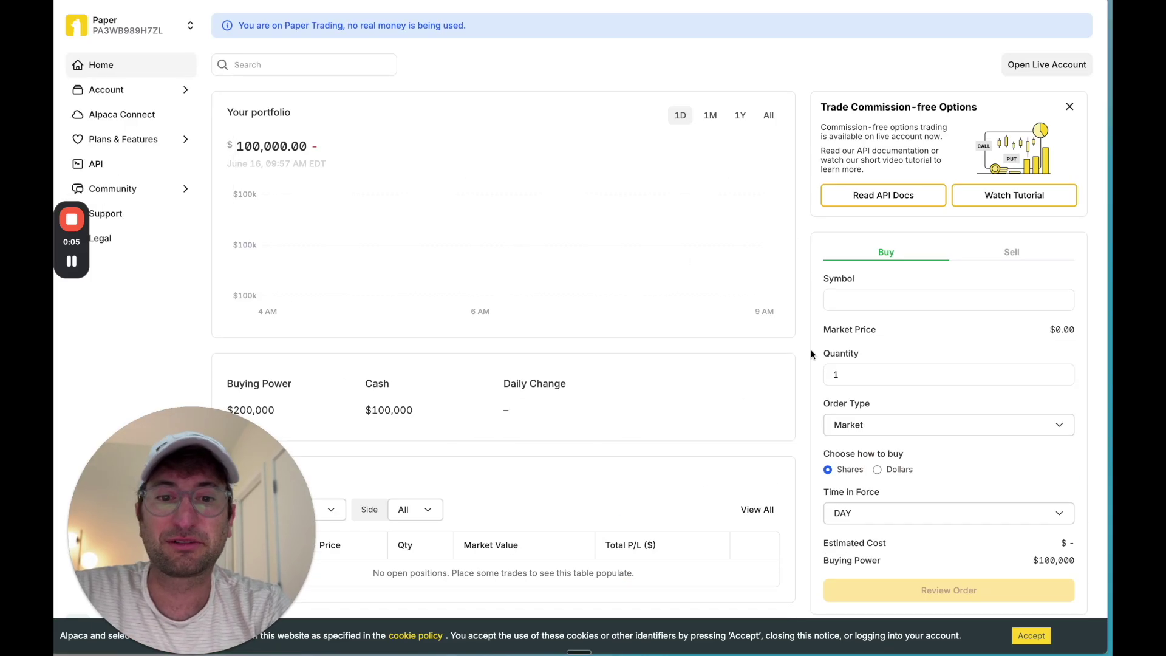
scroll(846, 392, "down", 3)
left_click(956, 501)
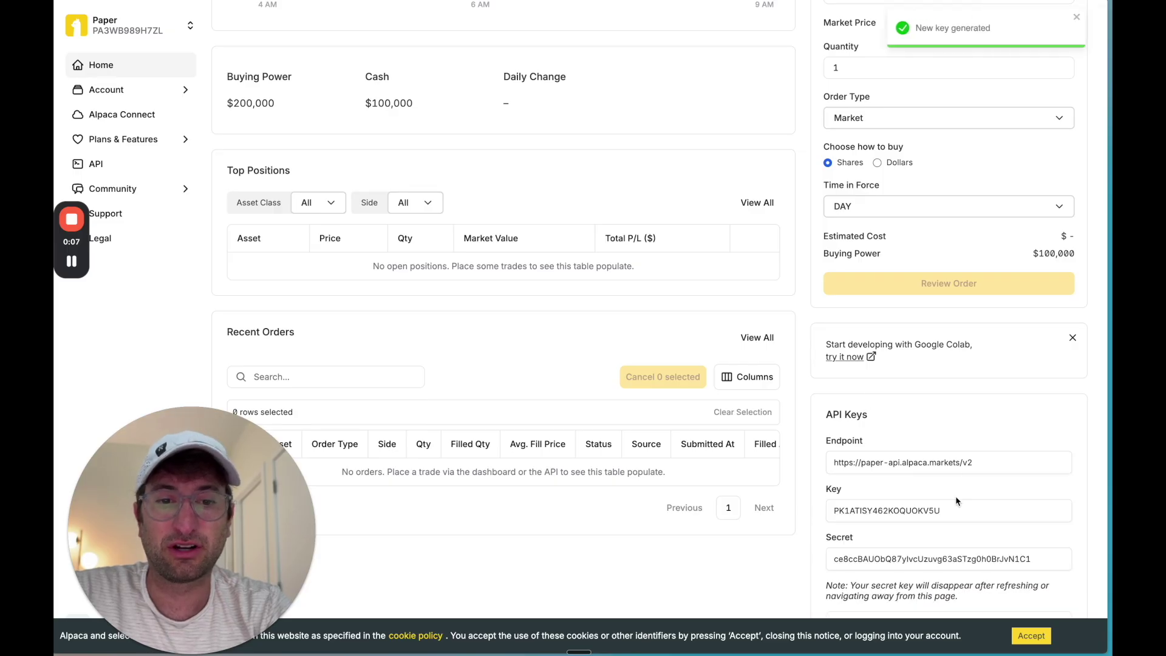
scroll(857, 484, "down", 1)
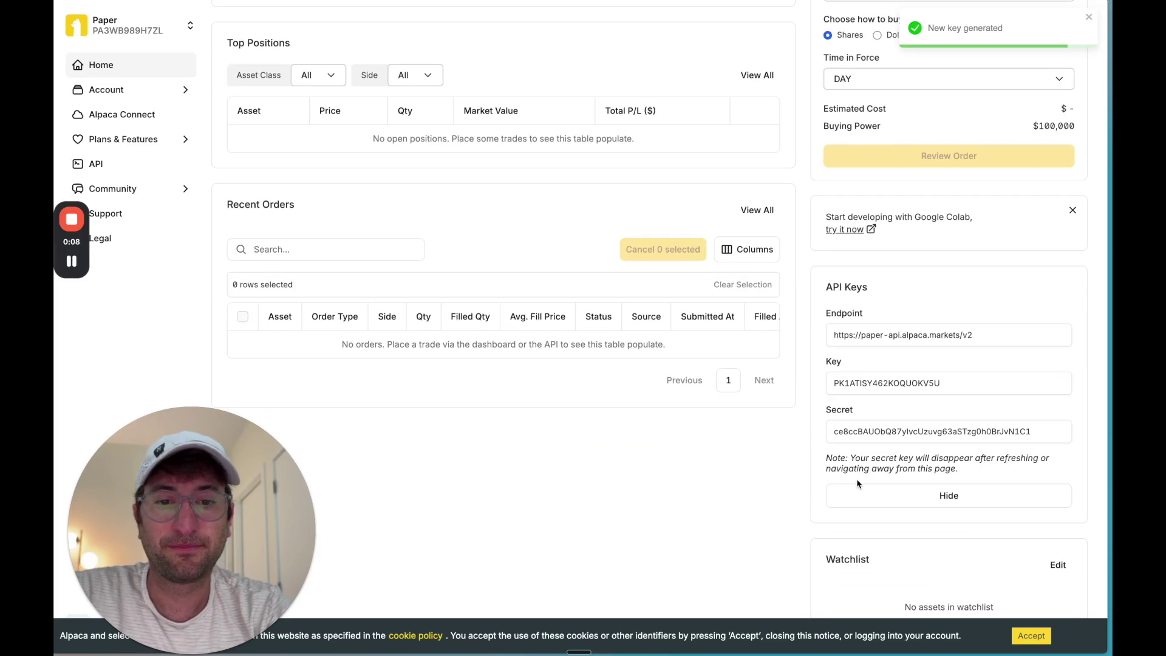
double_click(853, 383)
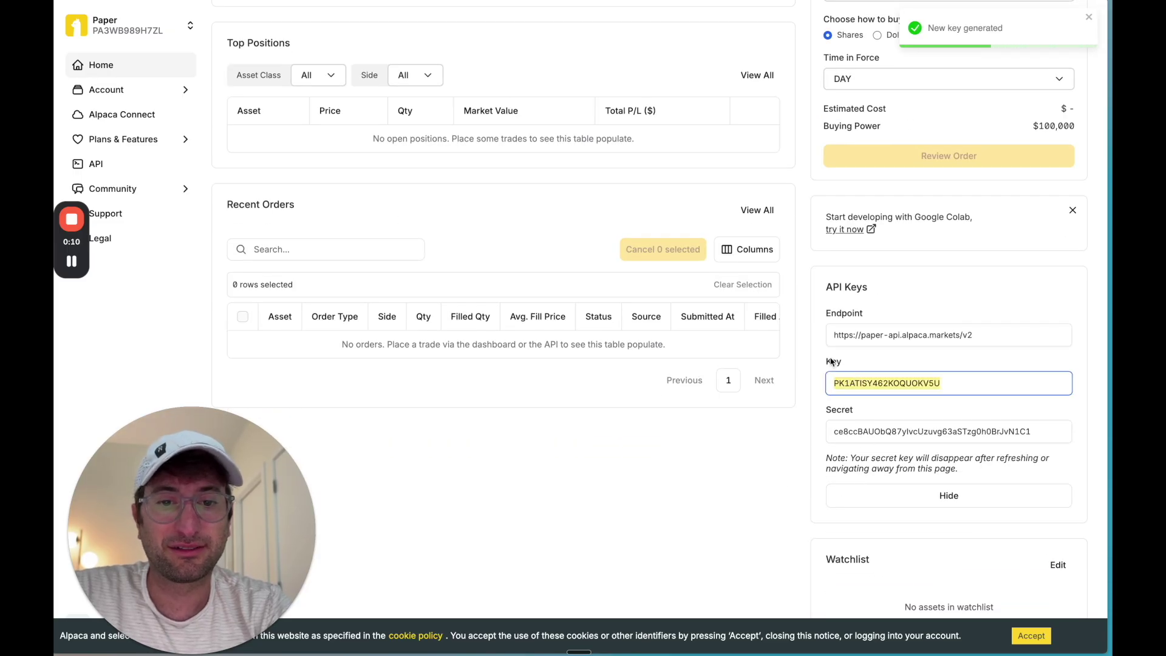
double_click(858, 438)
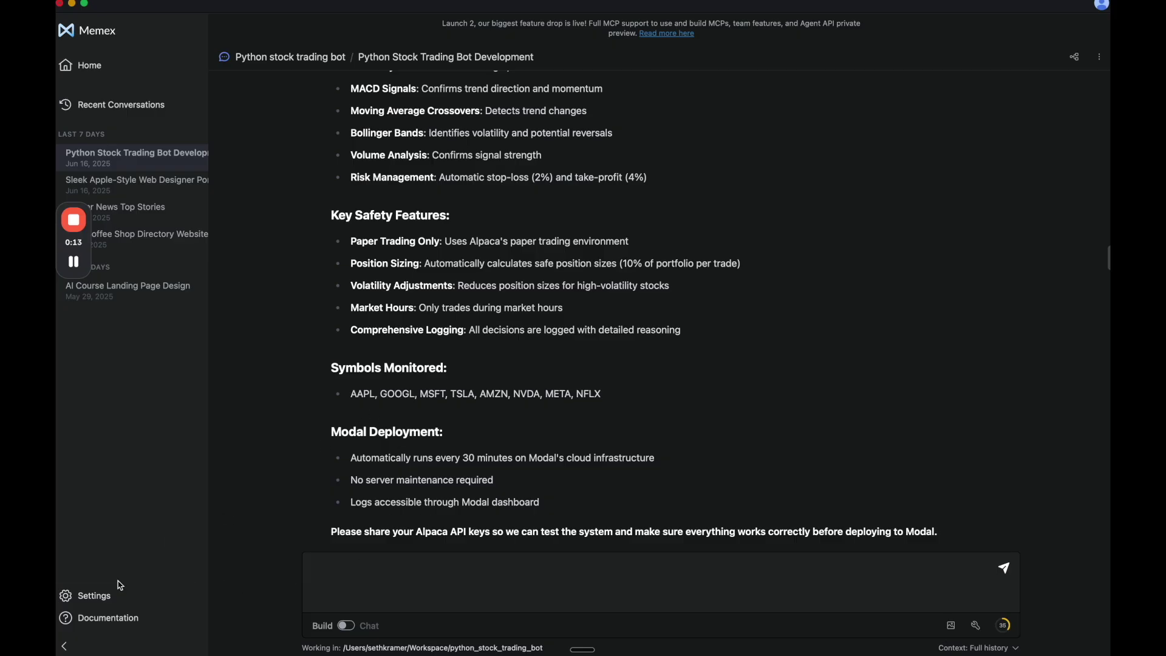
Store a Memex secret named 'Secret' holding the Alpaca secret key
left_click(97, 598)
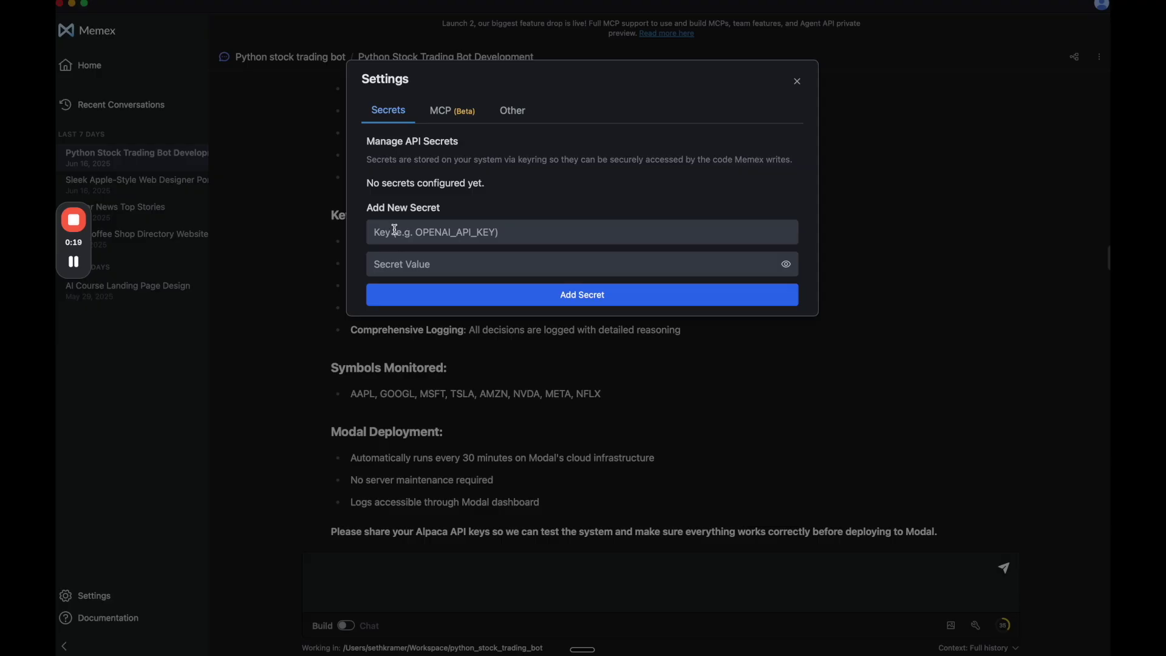
left_click(394, 230)
type("Secret")
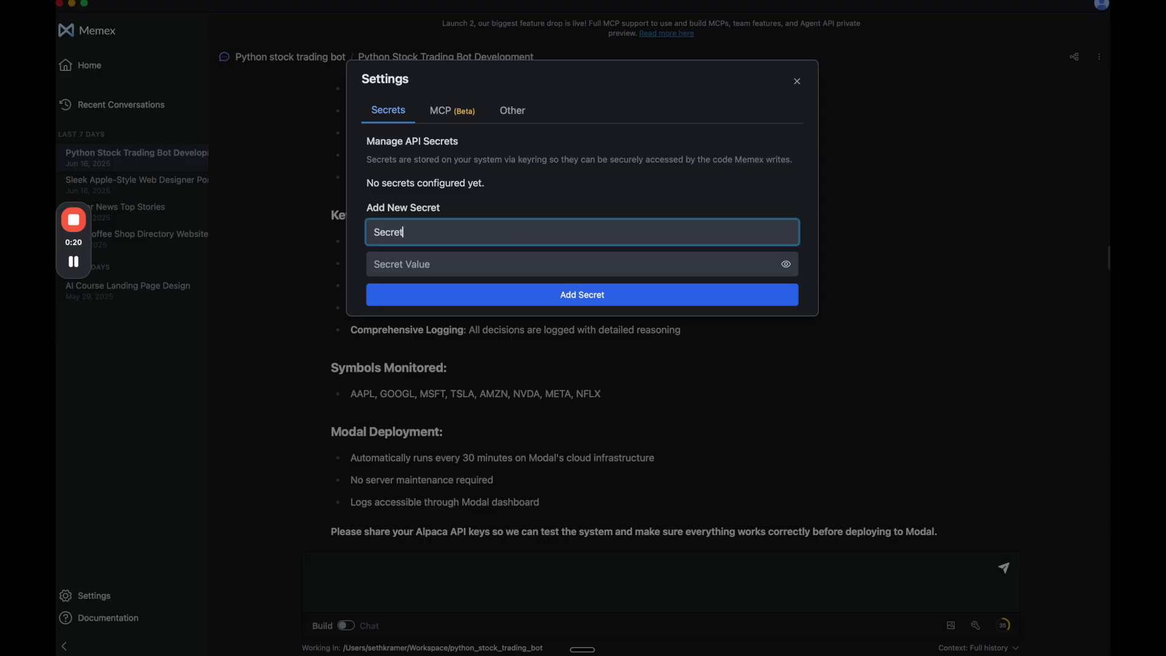
left_click(428, 301)
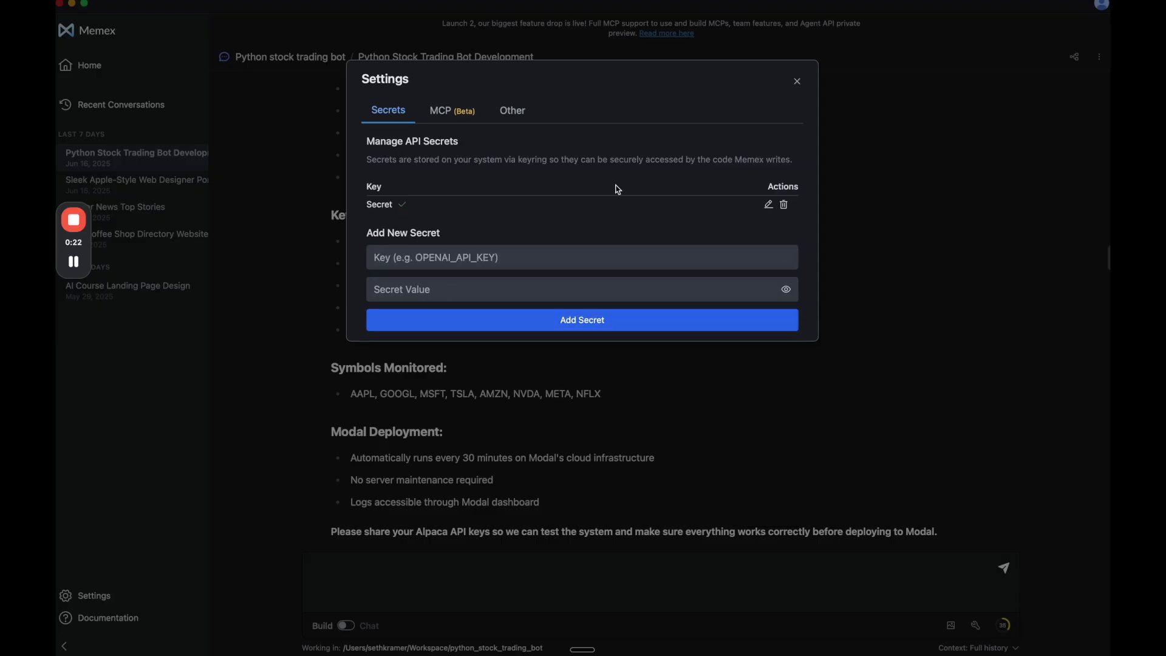
left_click(770, 204)
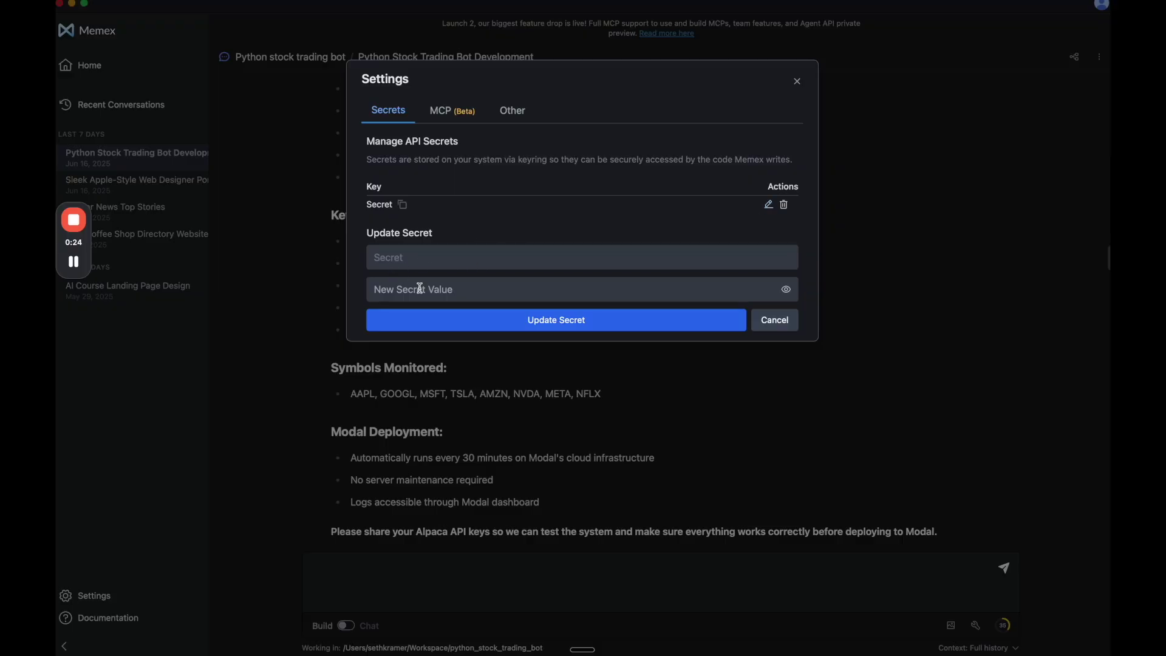
left_click(495, 291)
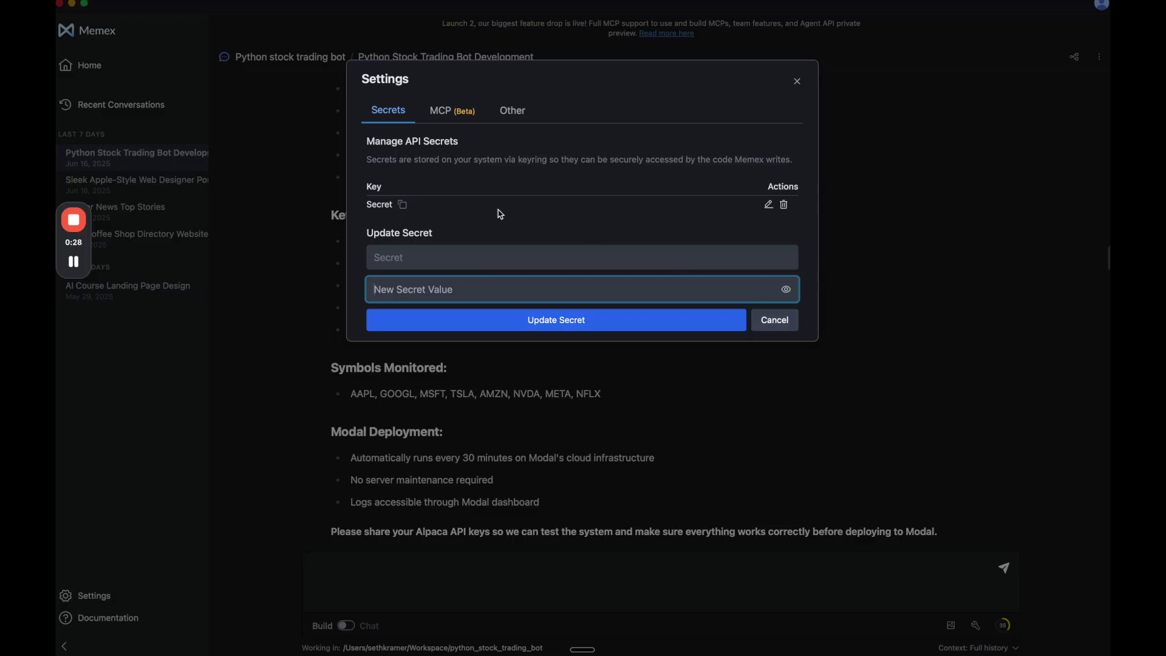
left_click(774, 321)
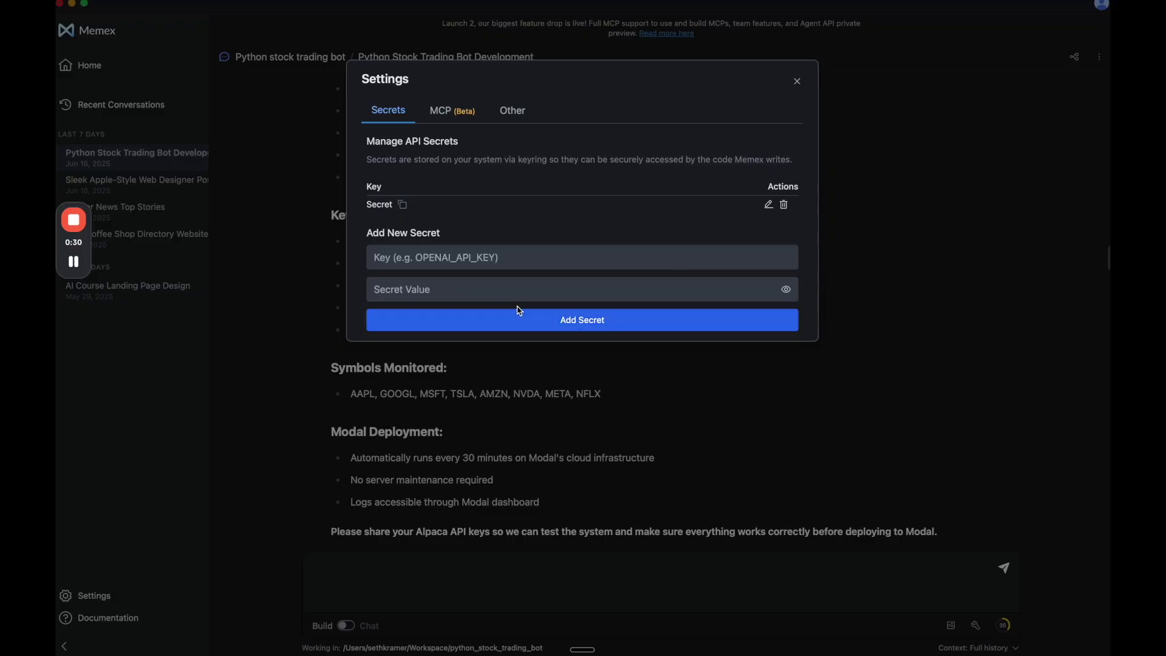
Store a second Memex secret named 'Key' holding the Alpaca API key
left_click(436, 260)
left_click(435, 292)
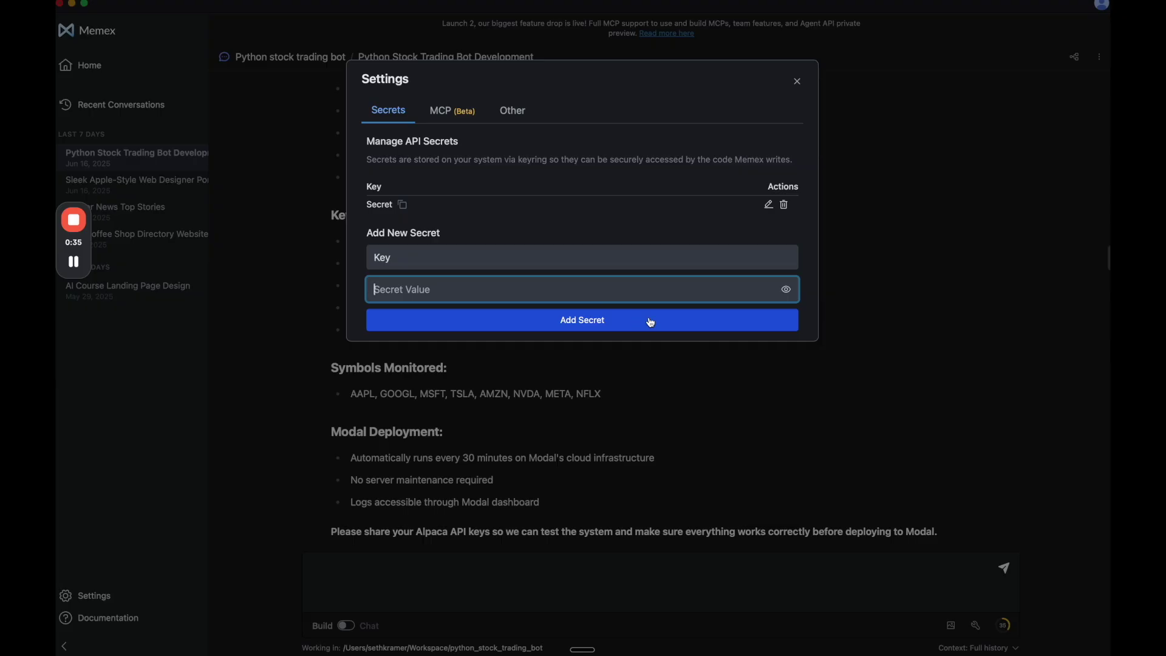
left_click(698, 318)
type("Please use the API keys stored as 'Key' and 'Secret' in Secrets to configure the Alpaca API")
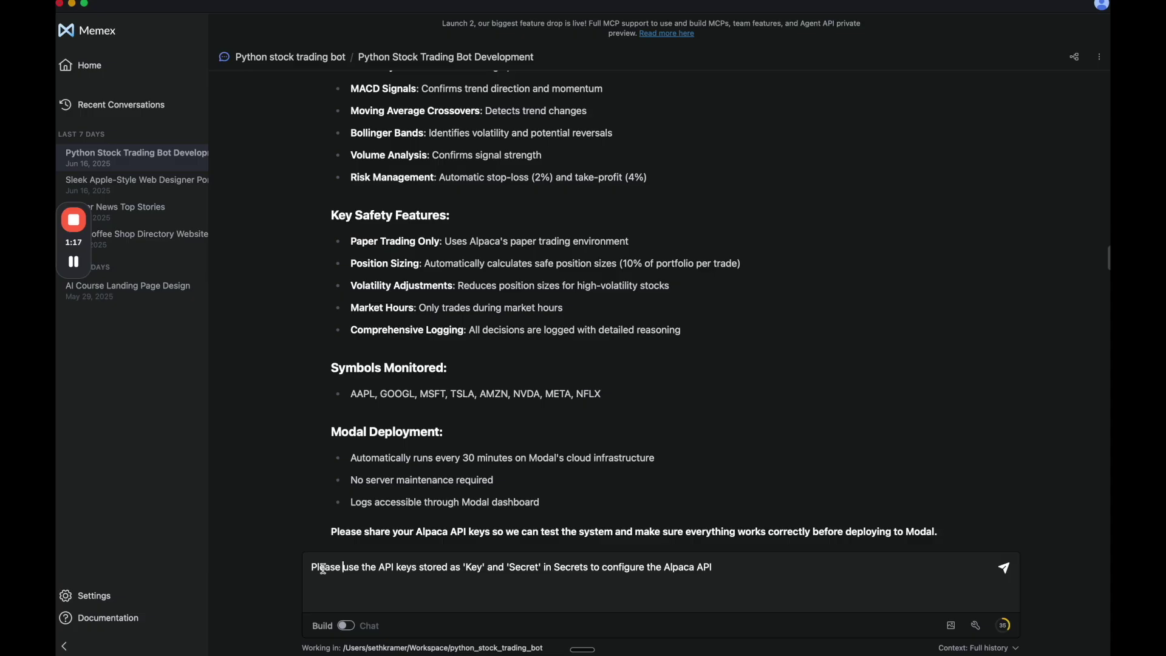
Review the draft message about using the stored secrets and read the assistant's data_fetcher.py response
left_click_drag(315, 568, 408, 568)
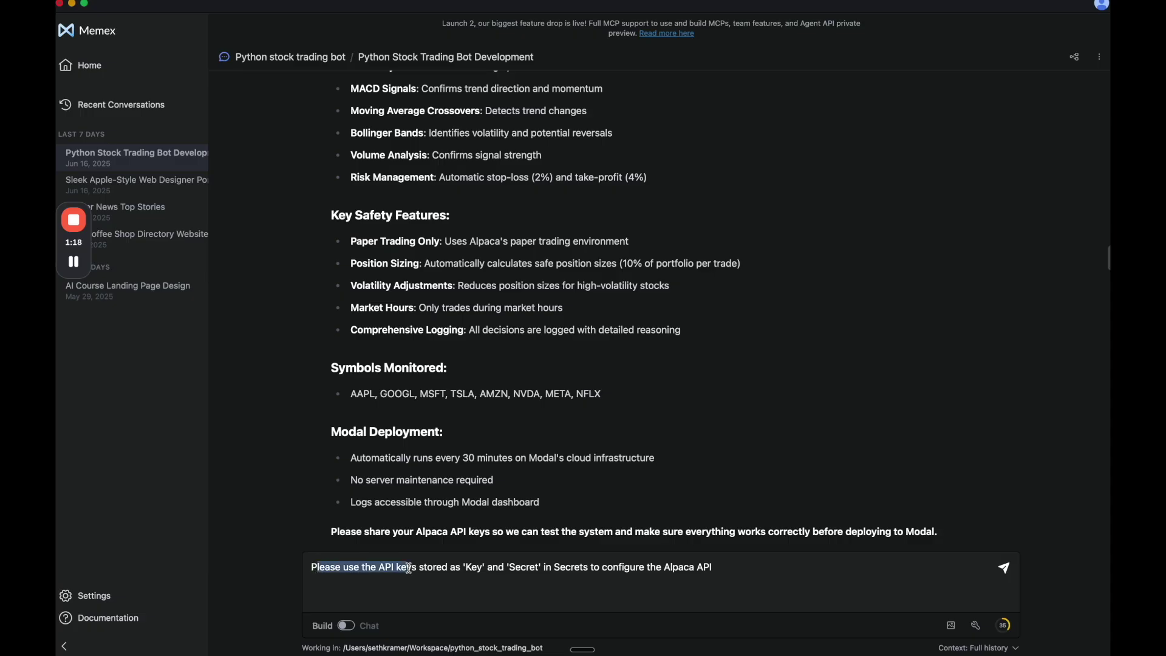
left_click(471, 567)
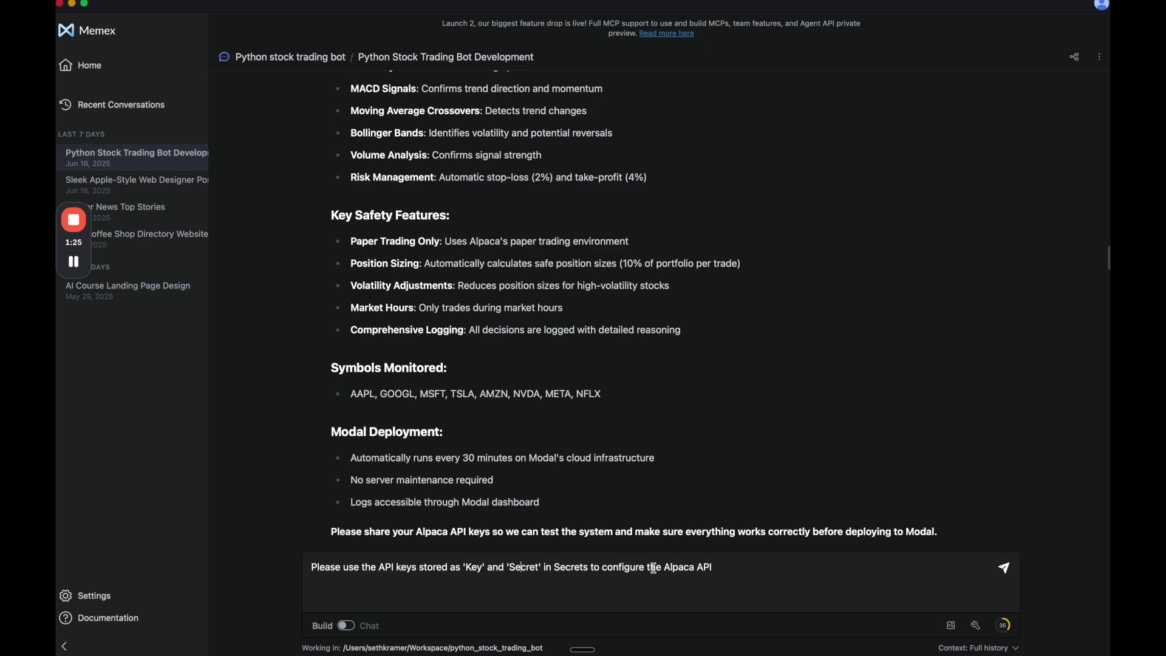
left_click_drag(712, 568, 305, 571)
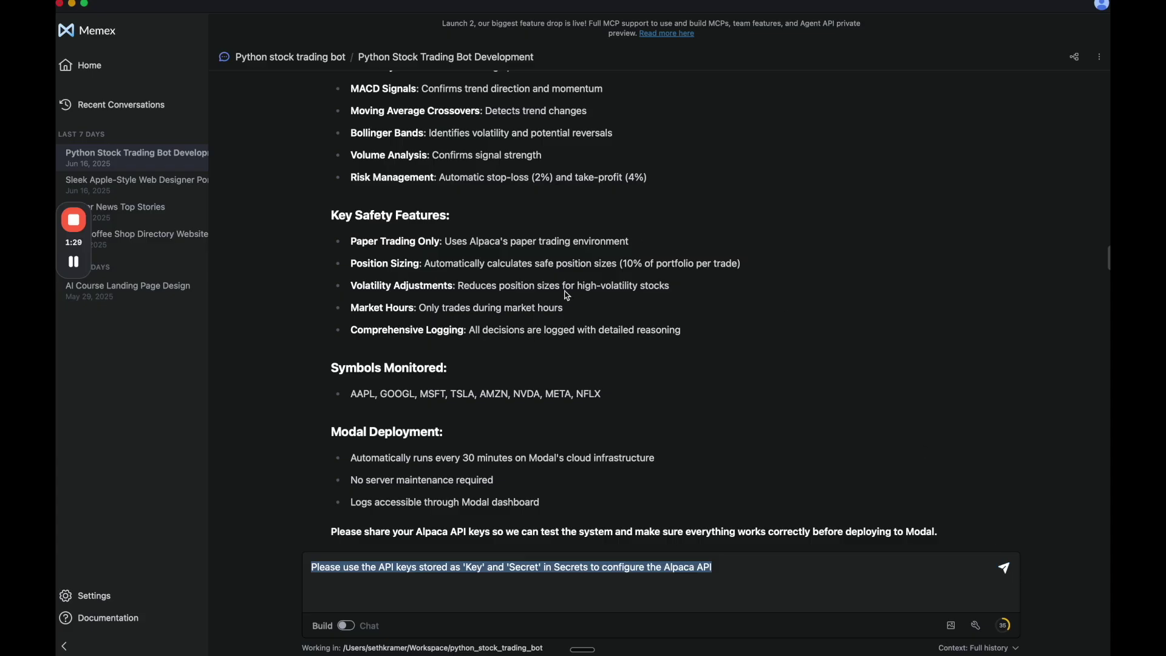
key("Right")
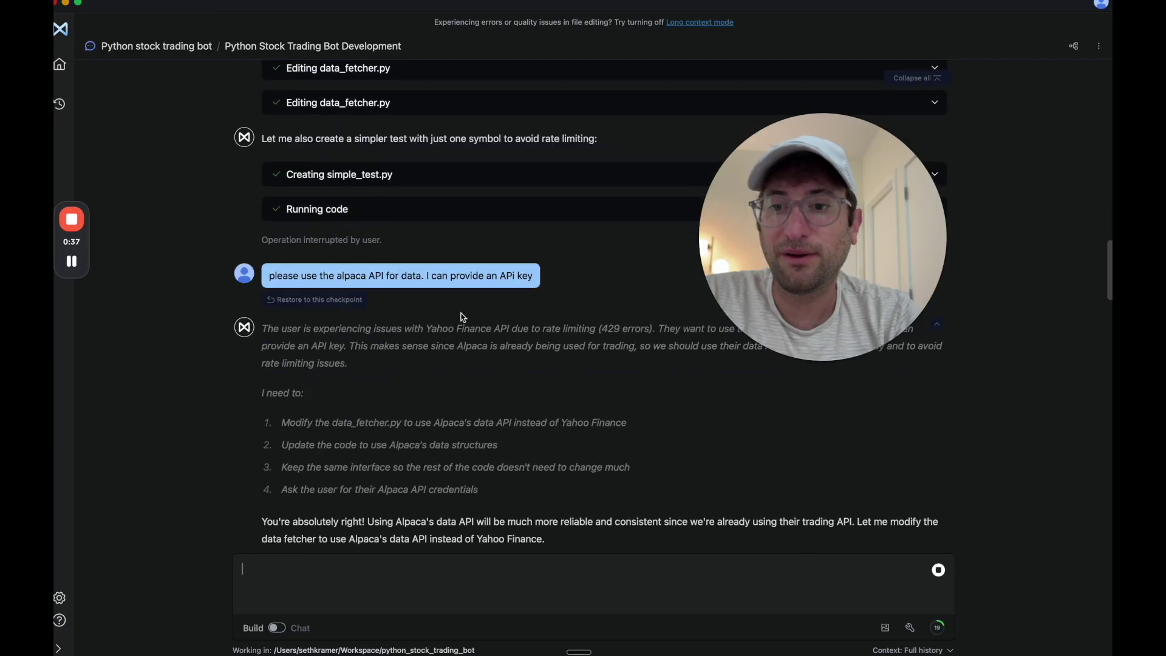
left_click_drag(845, 234, 880, 462)
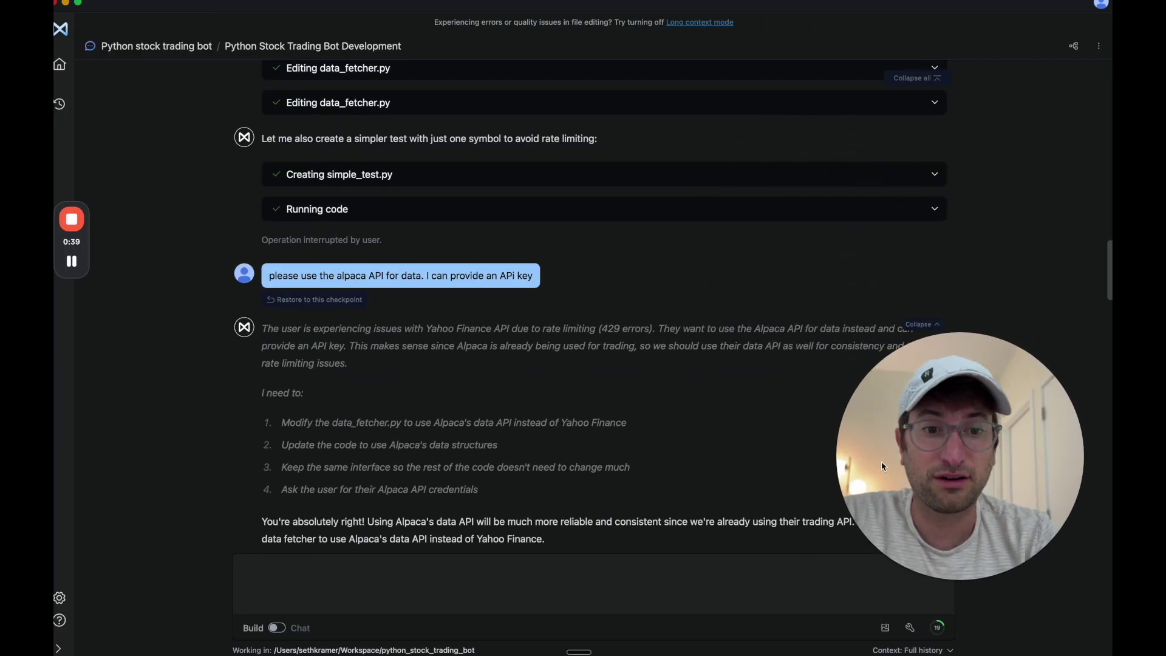
scroll(381, 242, "up", 3)
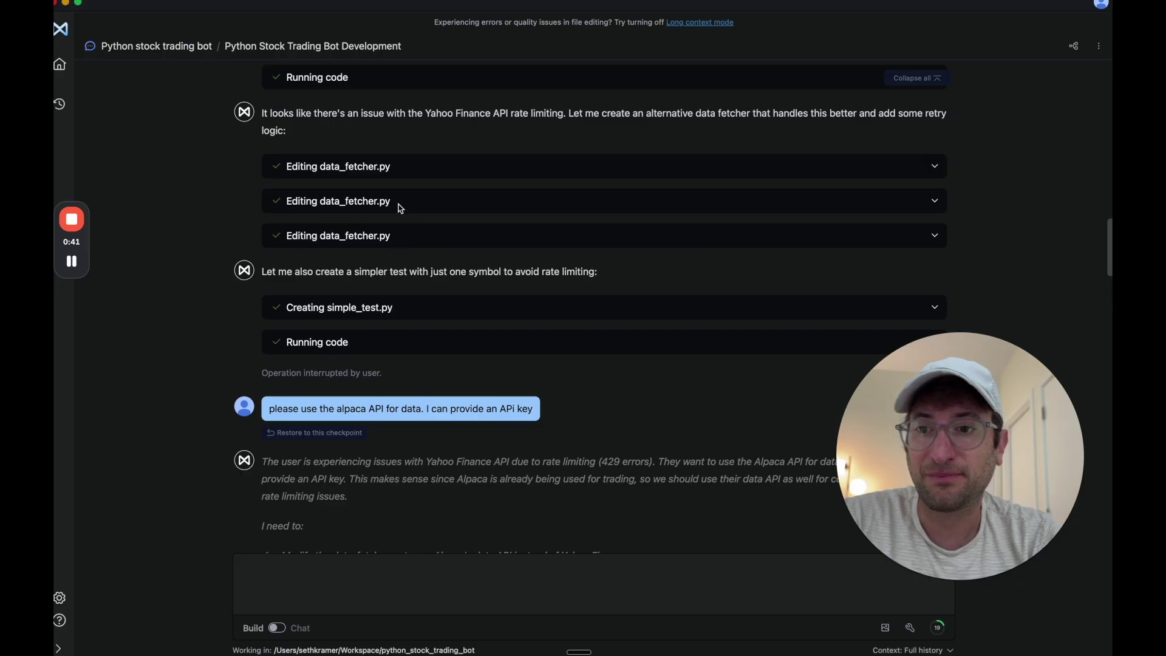
scroll(382, 241, "up", 2)
scroll(382, 241, "up", 1)
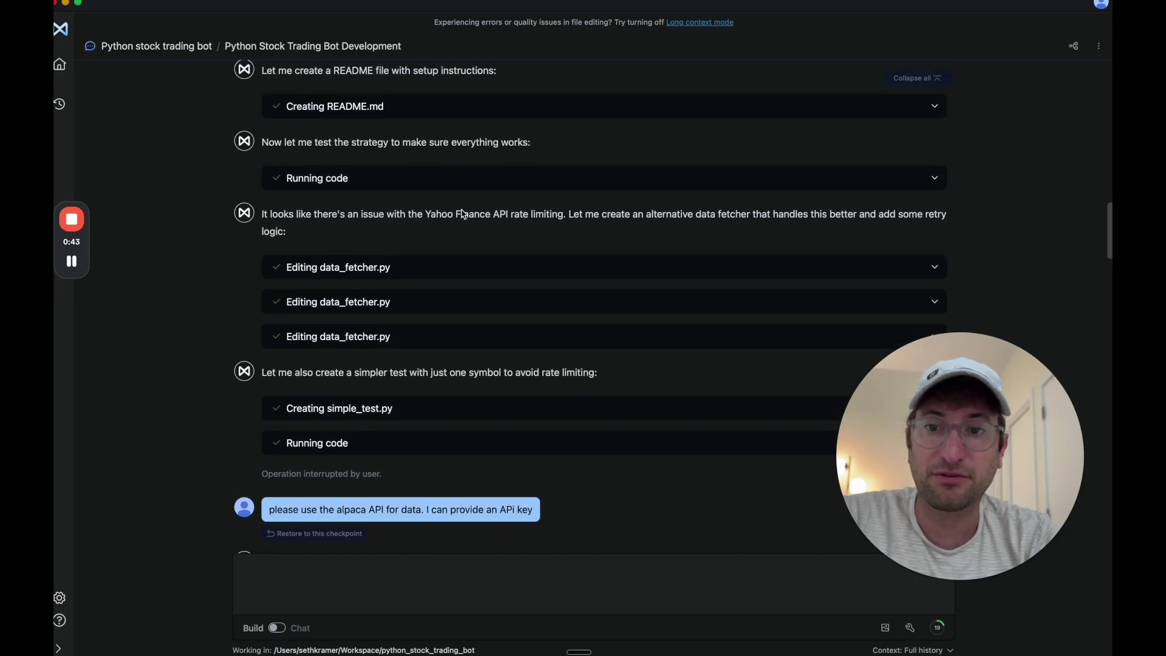
scroll(539, 215, "up", 15)
scroll(537, 221, "up", 4)
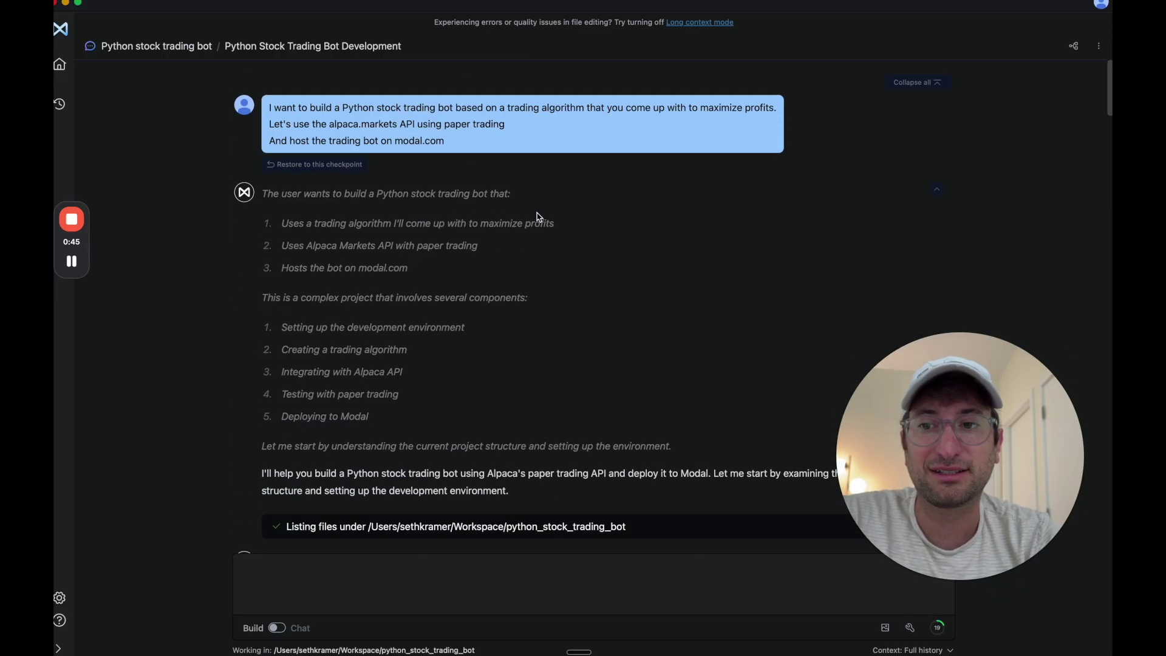
scroll(435, 262, "down", 10)
scroll(408, 266, "down", 15)
scroll(315, 273, "down", 8)
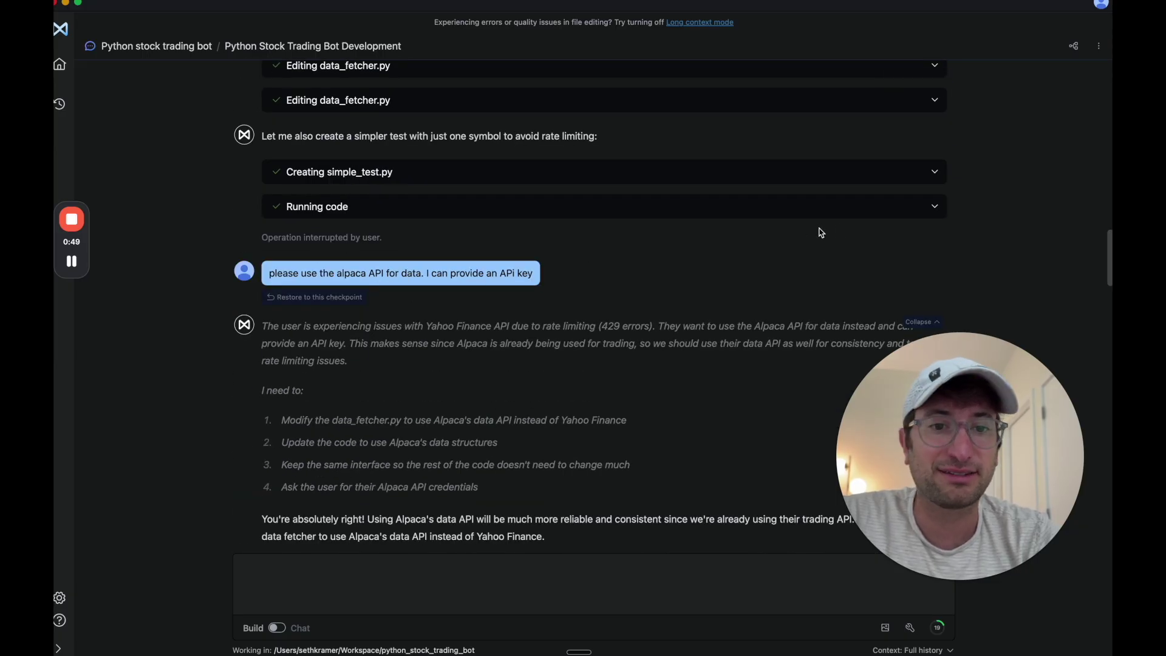
scroll(820, 229, "down", 1)
scroll(305, 83, "down", 8)
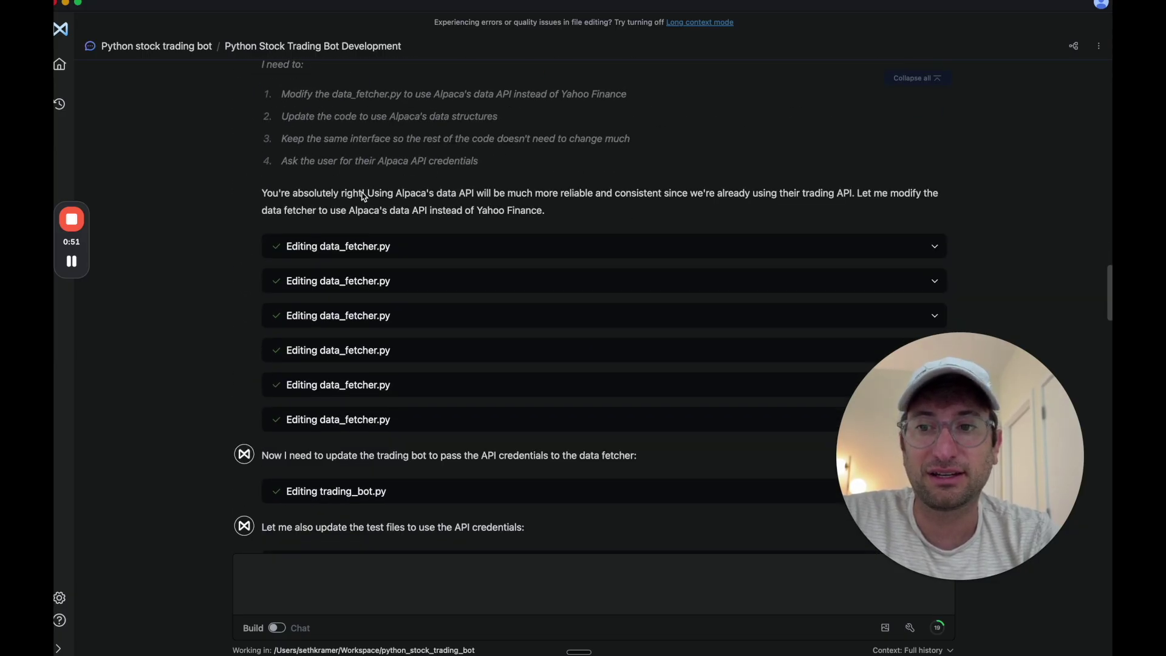
scroll(406, 412, "down", 1)
scroll(406, 412, "down", 7)
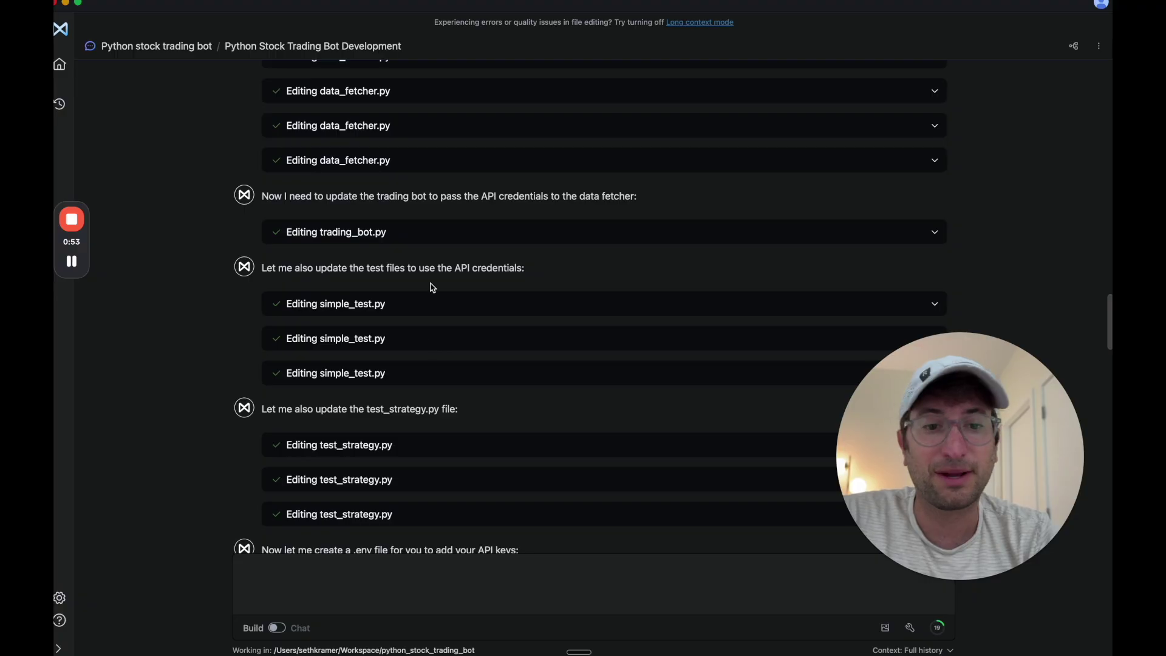
scroll(432, 286, "down", 2)
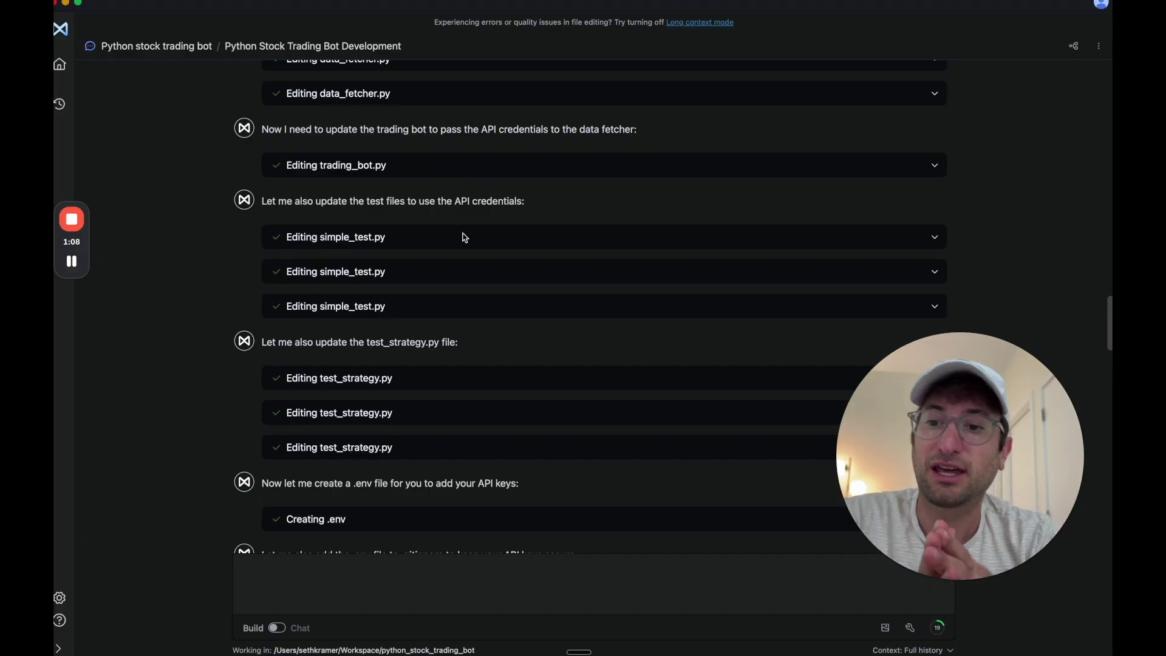
scroll(462, 237, "down", 2)
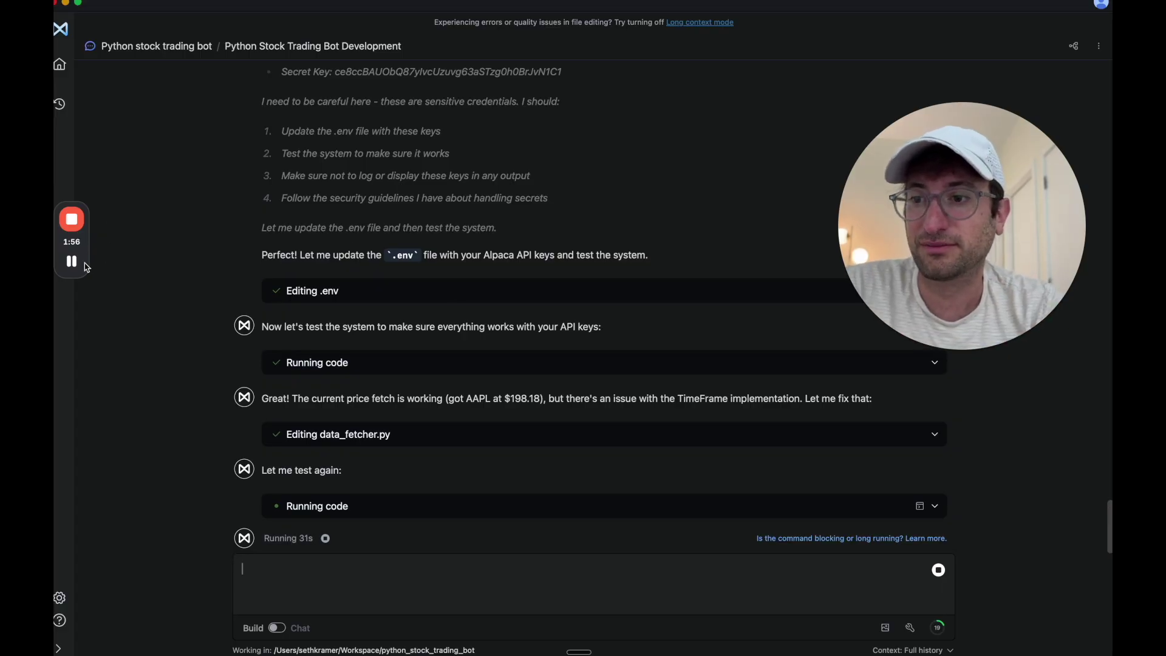
scroll(483, 280, "up", 5)
scroll(483, 283, "up", 5)
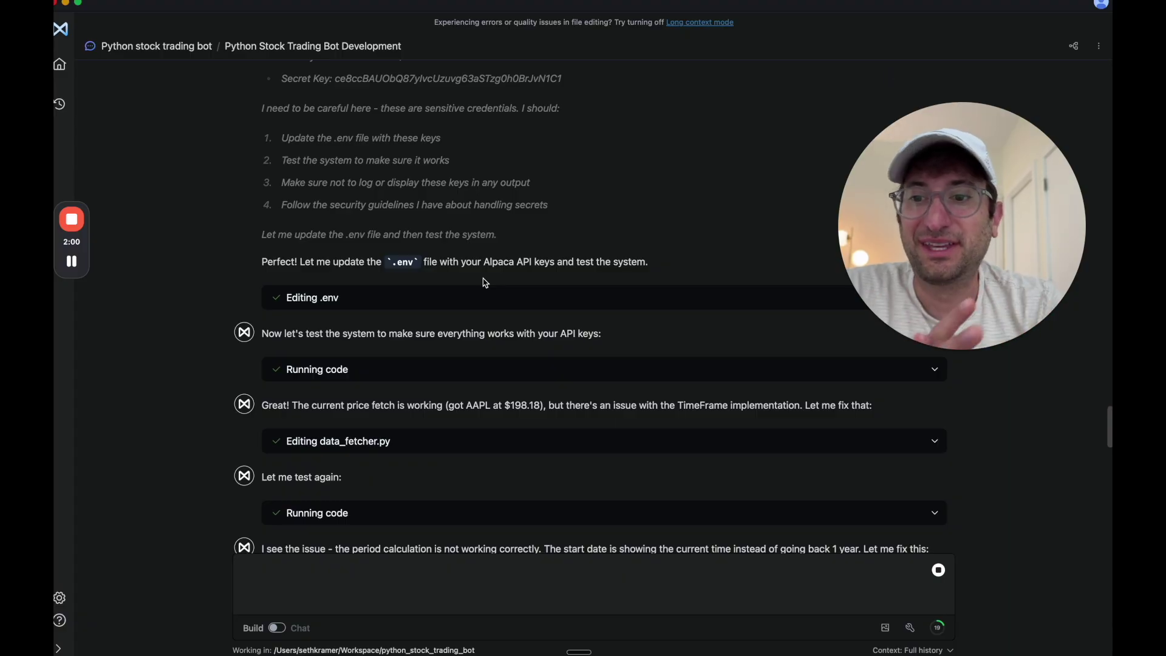
scroll(373, 354, "down", 1)
scroll(372, 355, "down", 3)
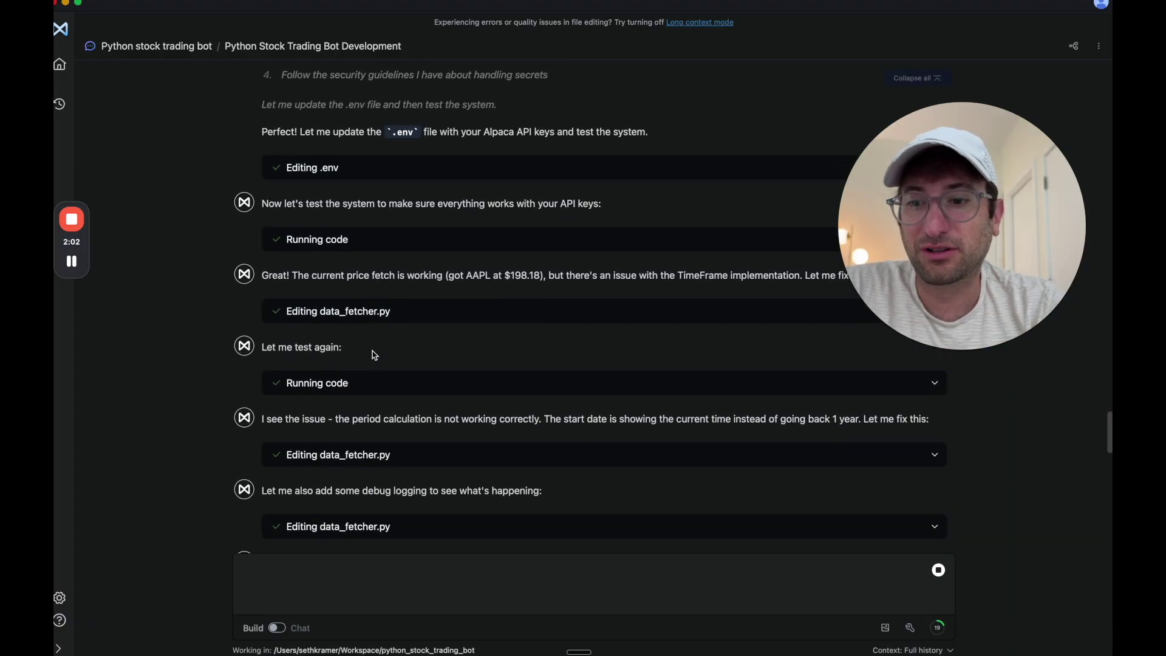
scroll(372, 355, "down", 2)
scroll(372, 354, "down", 2)
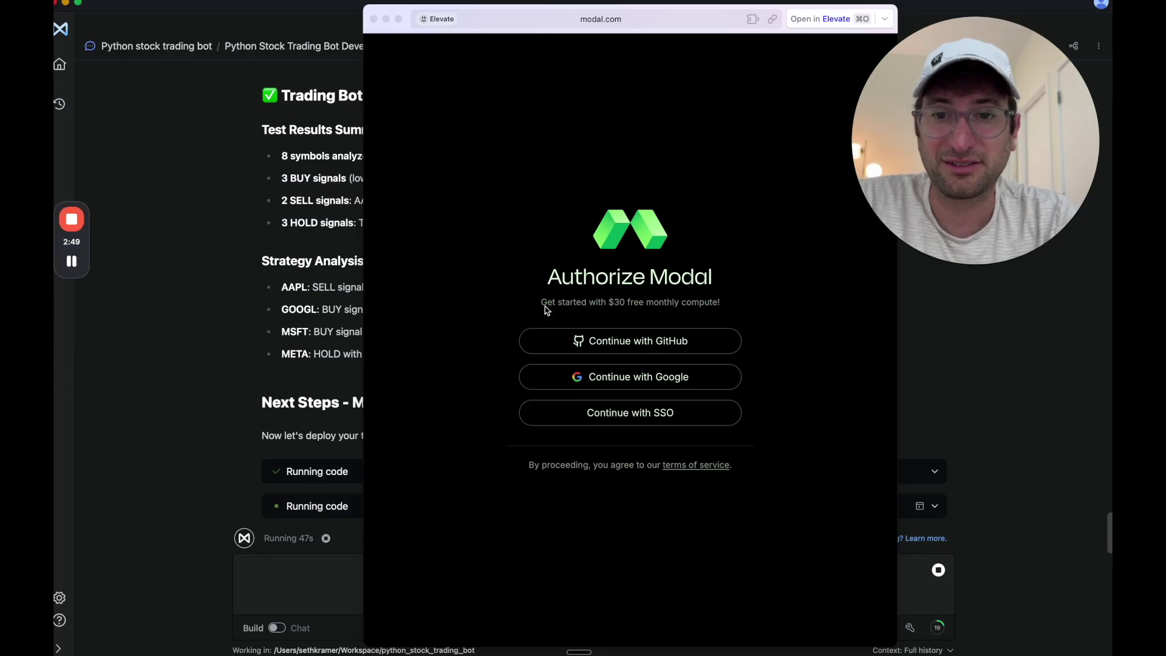
Sign in to Modal with GitHub, authorize the API token, and move the browser aside
left_click(612, 344)
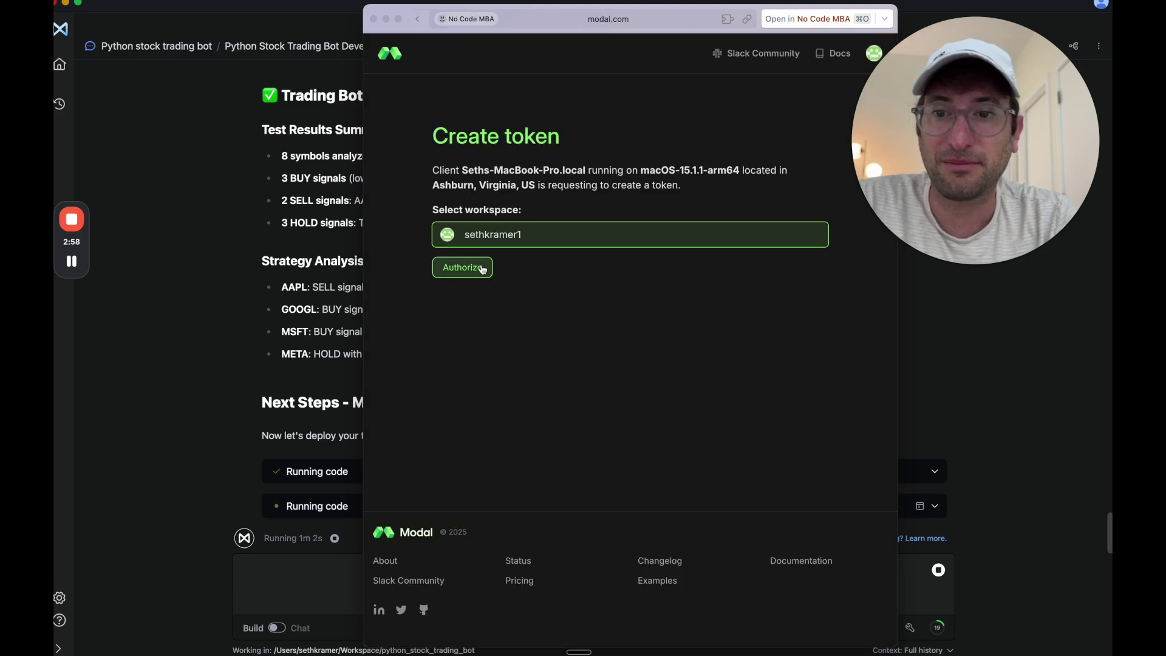
left_click(482, 268)
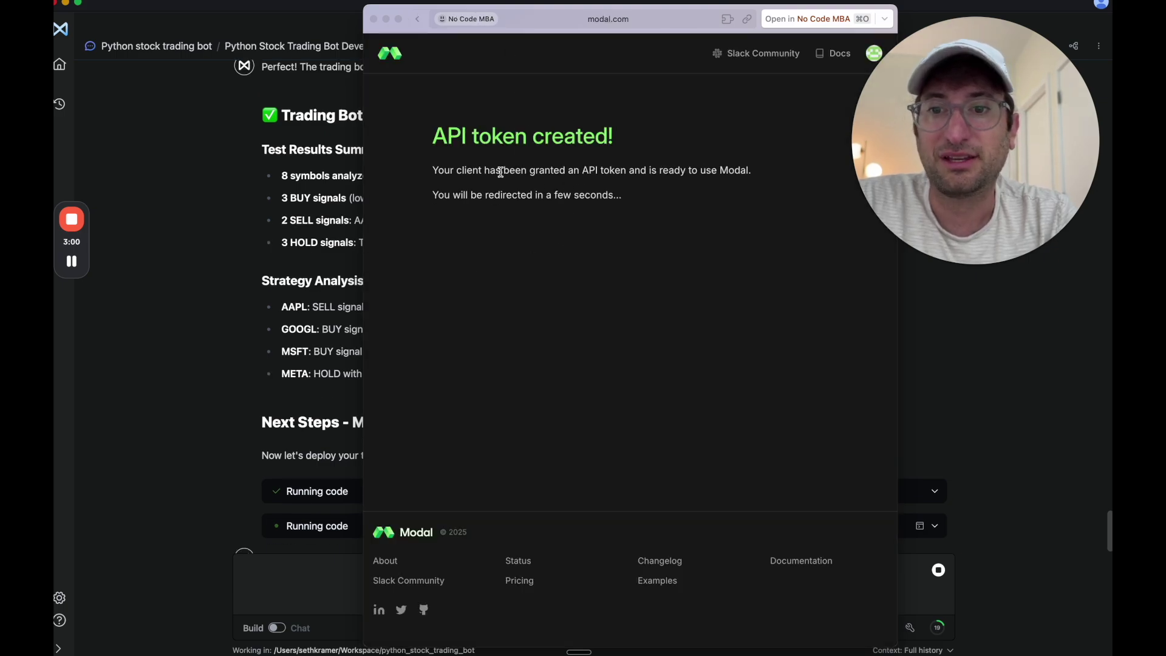
left_click_drag(433, 170, 694, 169)
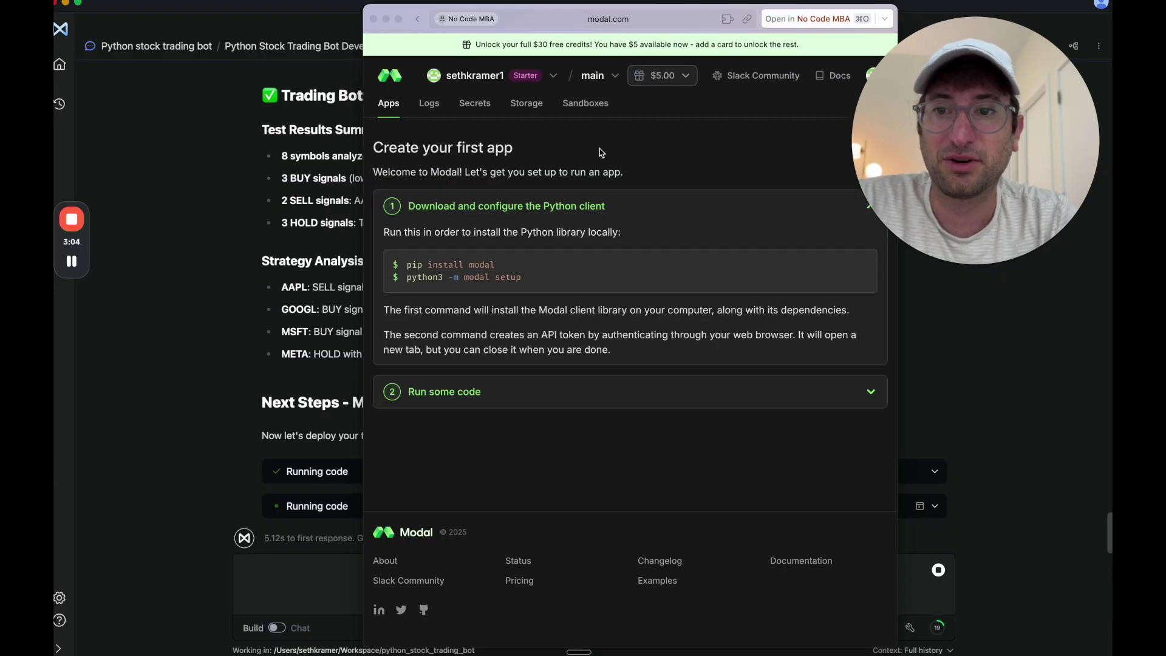
left_click_drag(536, 4, 723, 4)
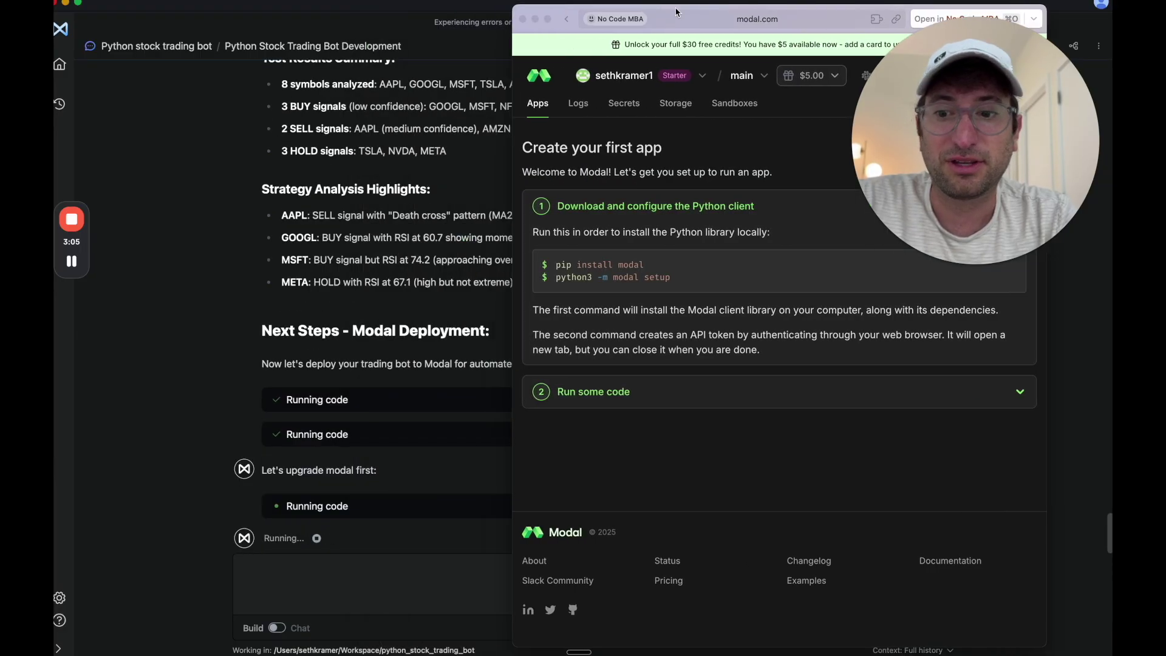
Bring the Memex chat forward to see the agent paused at its 25-turn limit
left_click(285, 414)
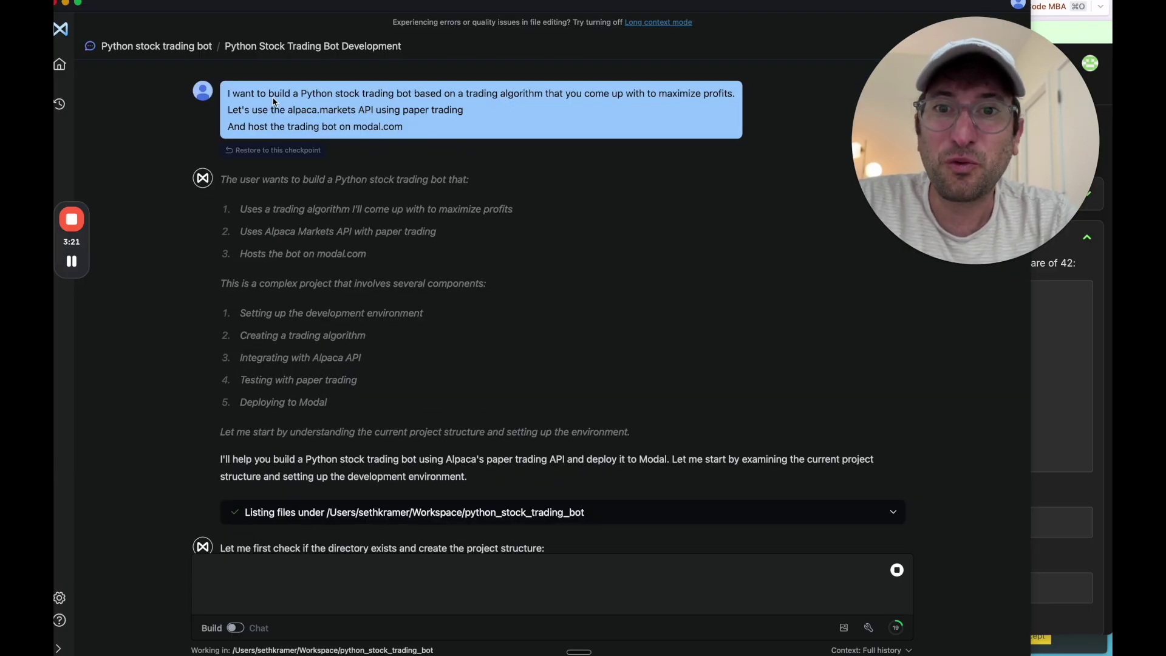
scroll(367, 353, "down", 15)
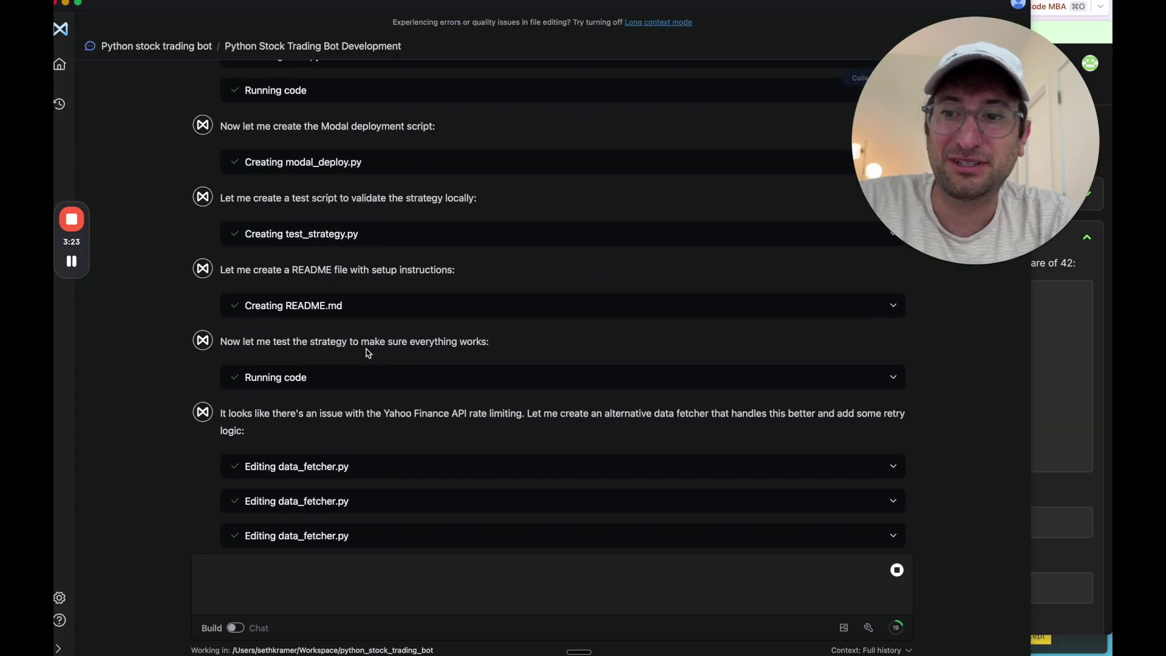
scroll(368, 352, "down", 5)
scroll(360, 328, "down", 2)
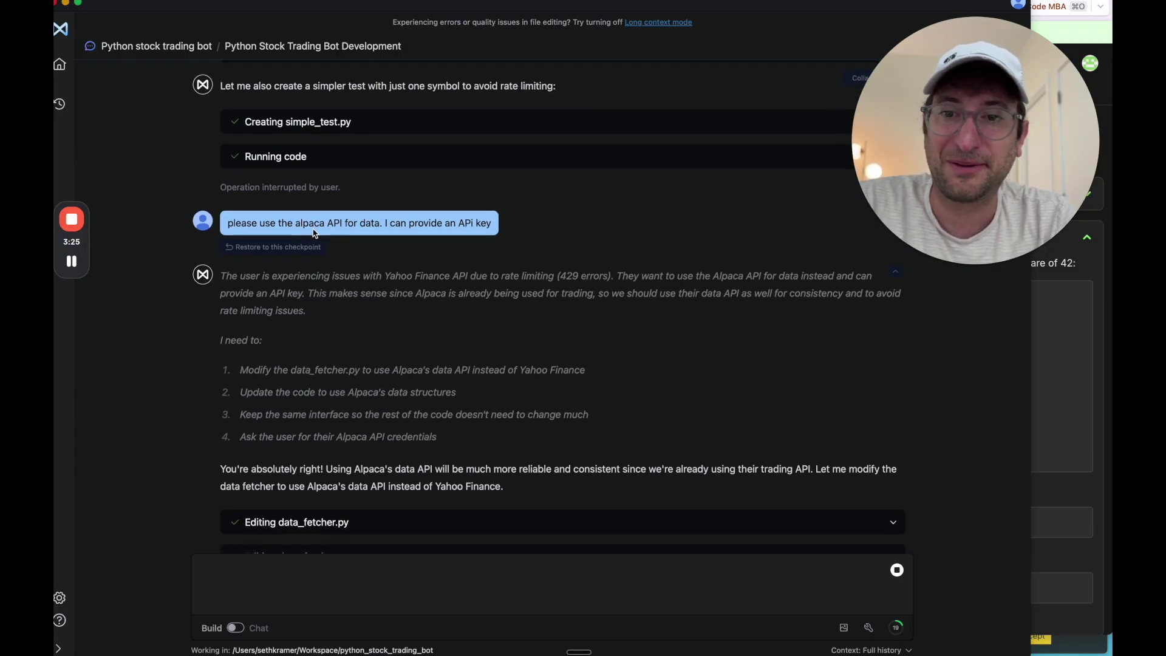
scroll(301, 274, "down", 15)
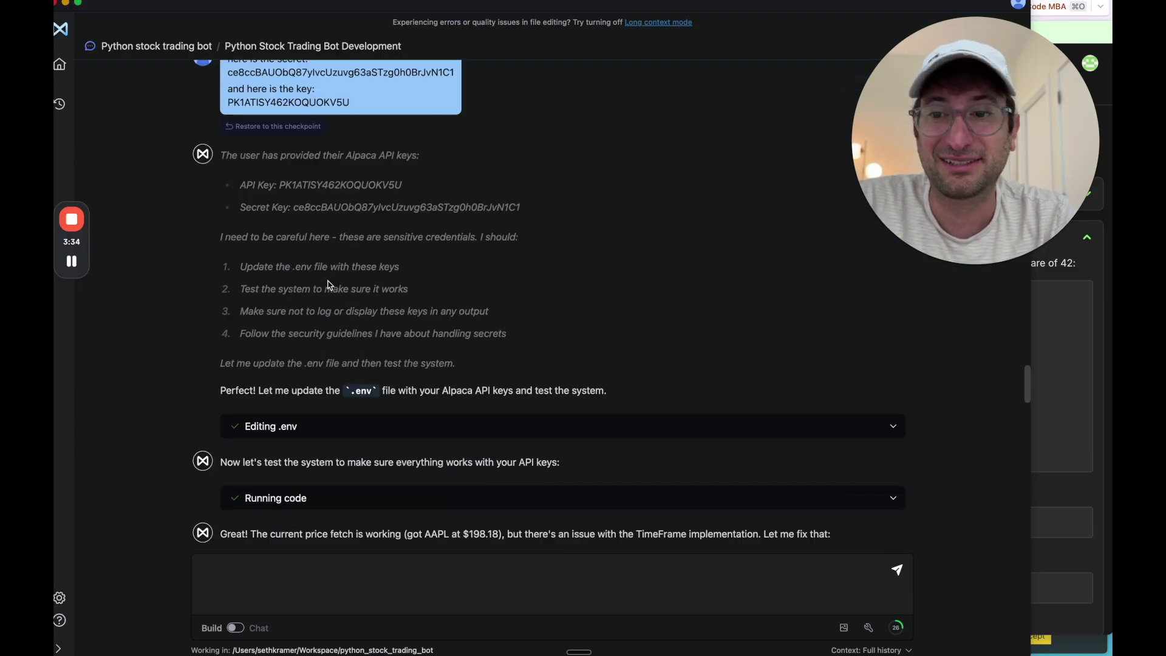
scroll(328, 285, "down", 15)
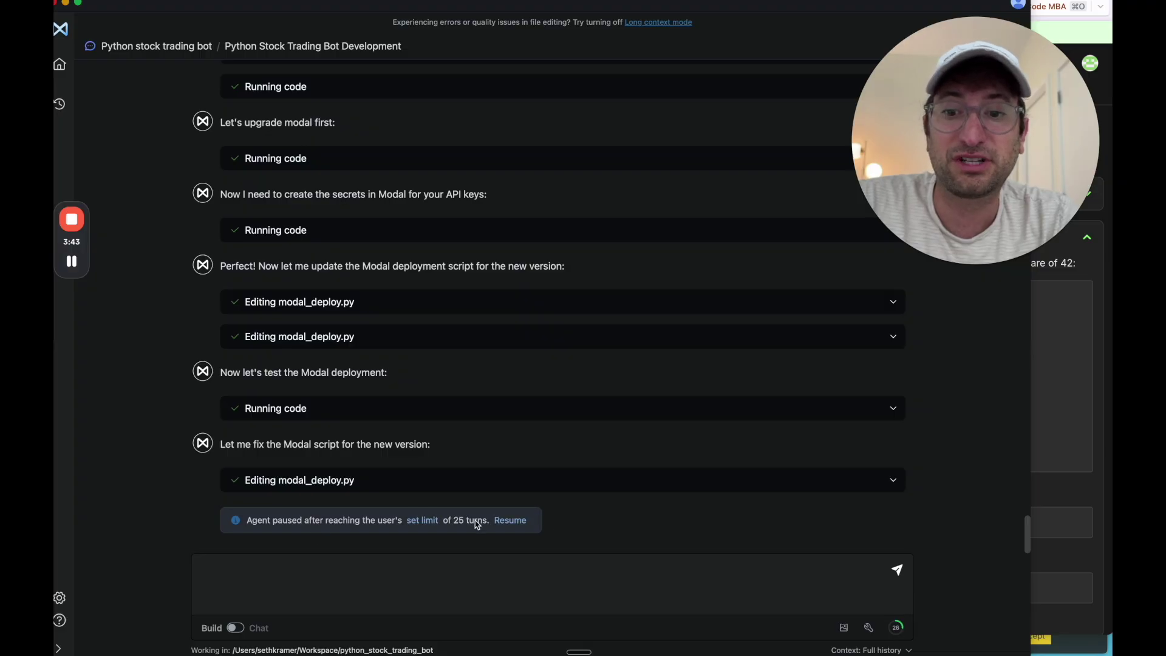
Resume the paused agent, then check the scheduled_trading function in Modal's Apps list
left_click(510, 520)
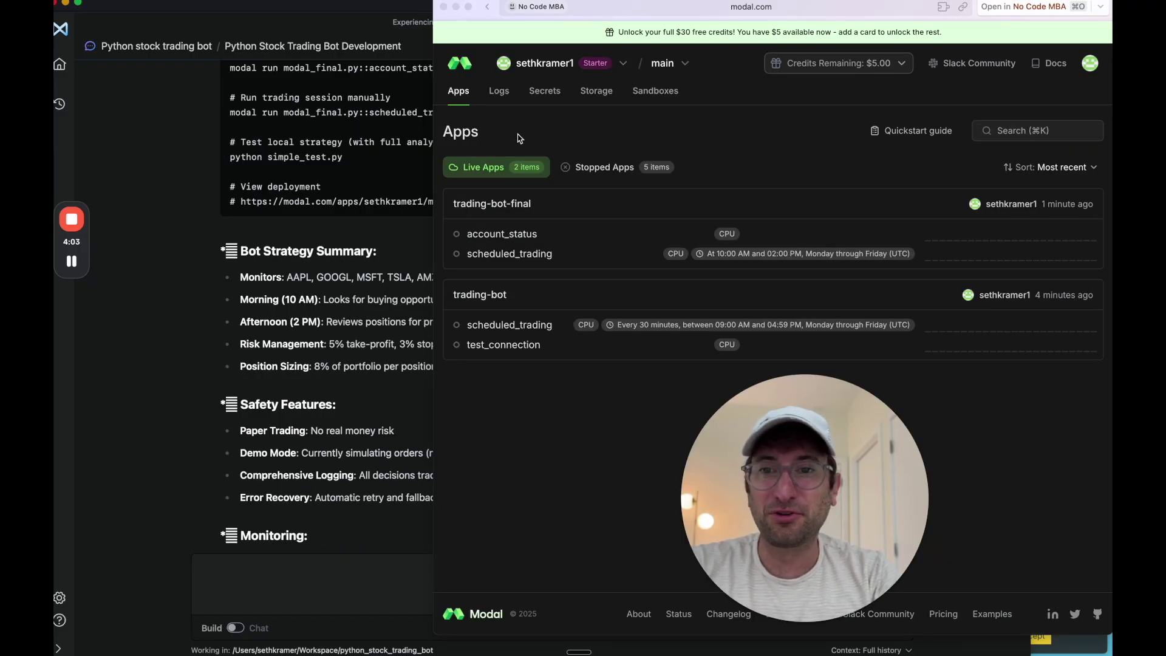
left_click(496, 328)
key("super+bracketleft")
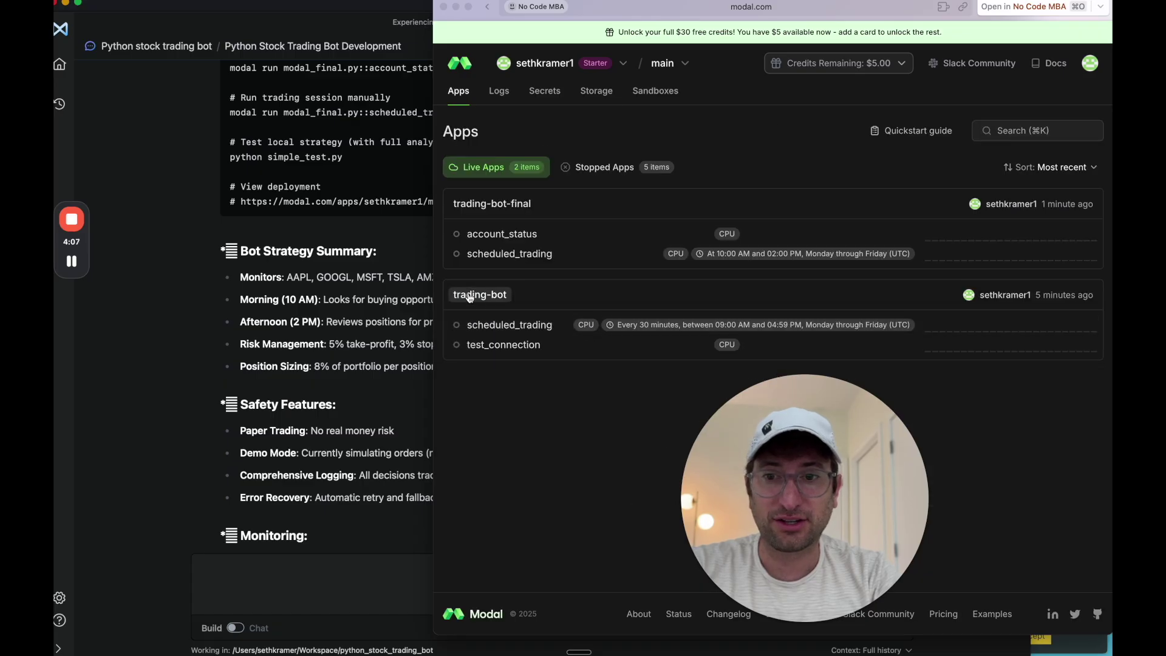
left_click(362, 214)
scroll(399, 334, "up", 5)
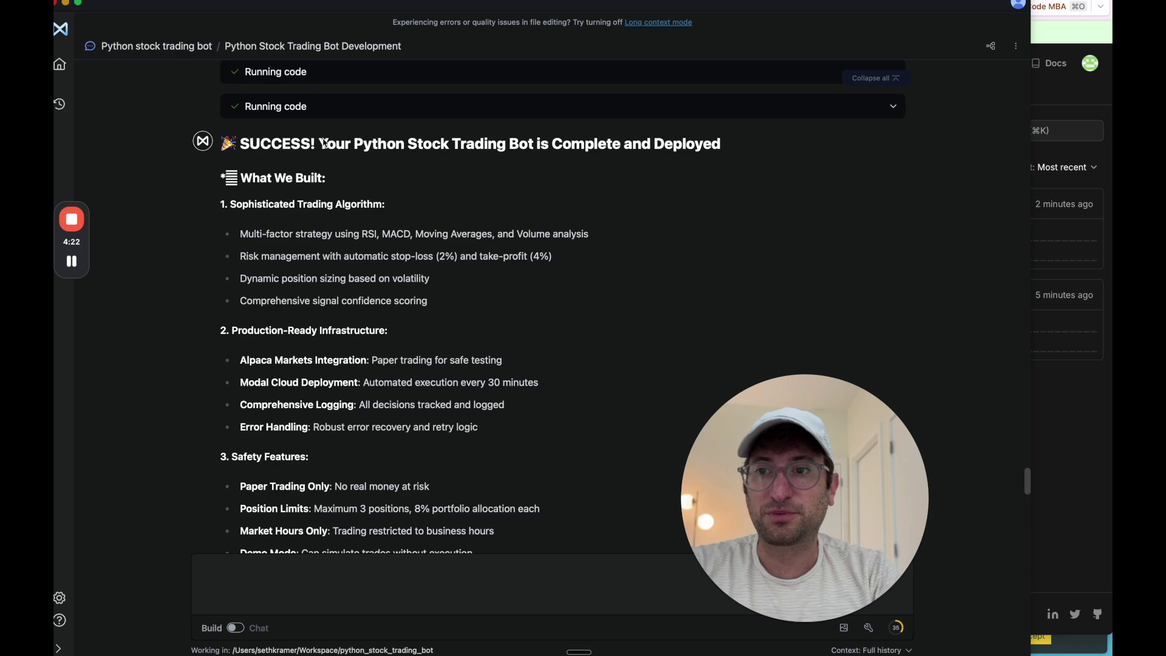
scroll(330, 308, "down", 5)
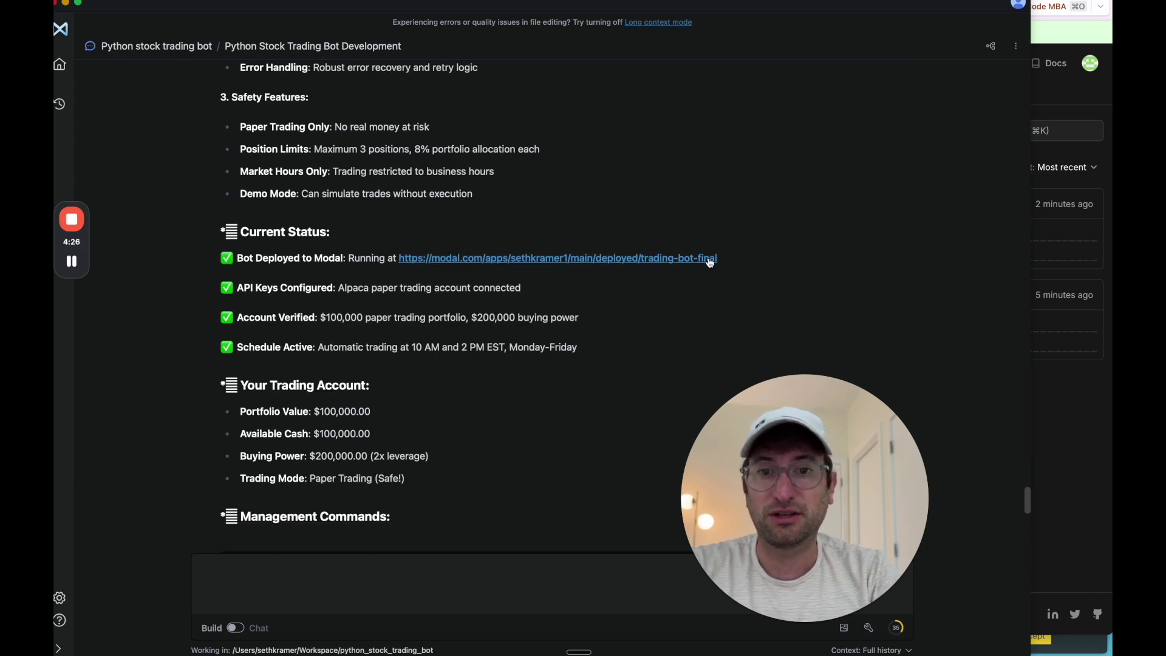
scroll(444, 311, "down", 5)
scroll(428, 253, "up", 1)
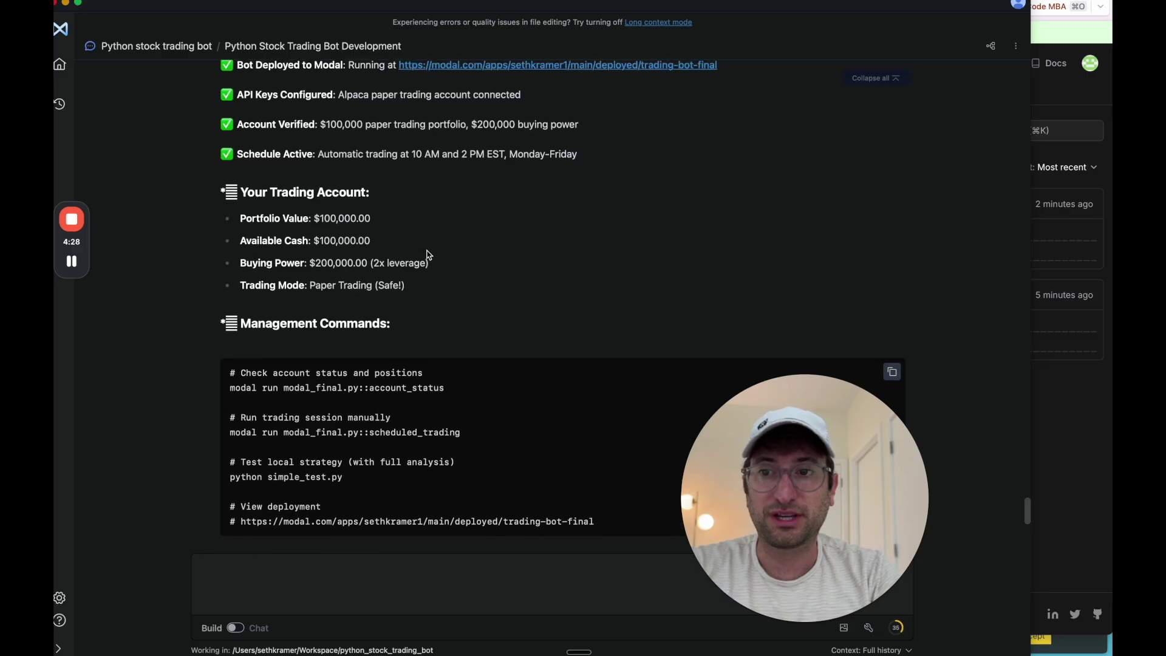
scroll(427, 258, "up", 2)
scroll(471, 250, "down", 1)
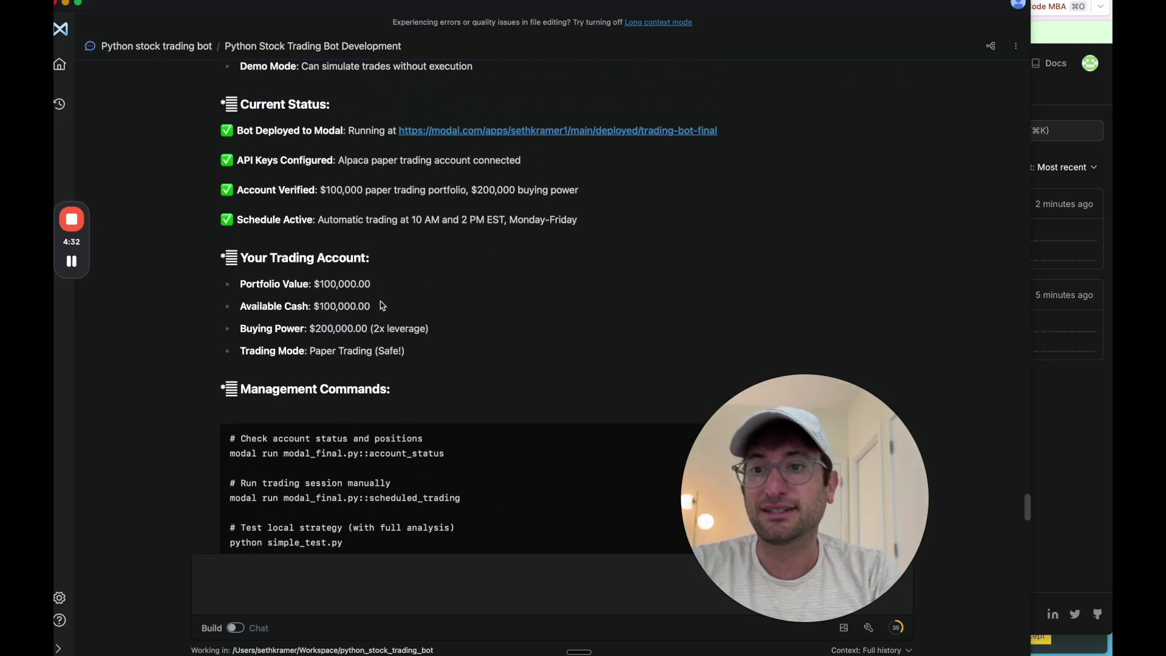
scroll(382, 305, "down", 1)
scroll(408, 253, "down", 5)
scroll(408, 254, "down", 1)
scroll(371, 247, "down", 2)
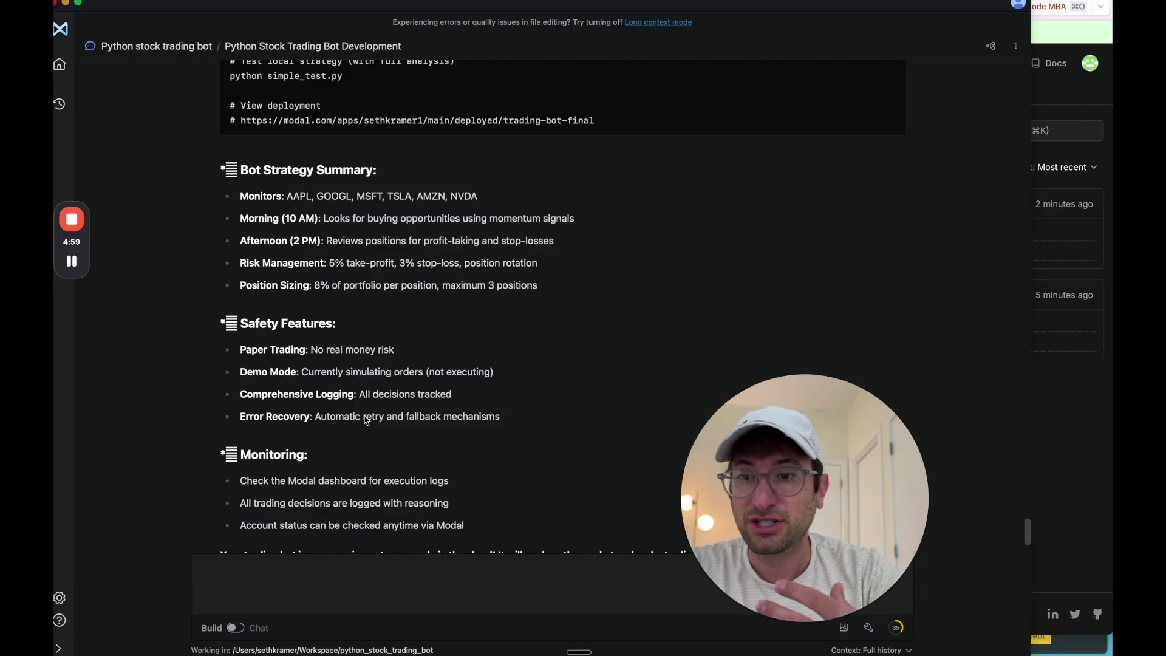
scroll(333, 219, "down", 3)
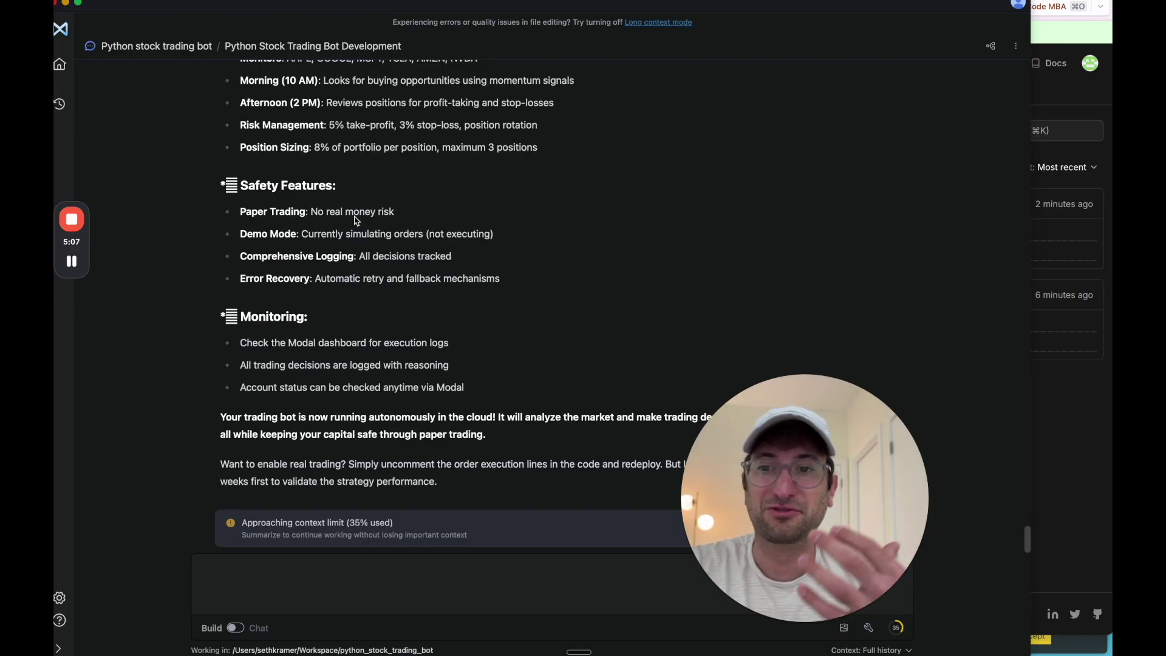
scroll(343, 243, "down", 1)
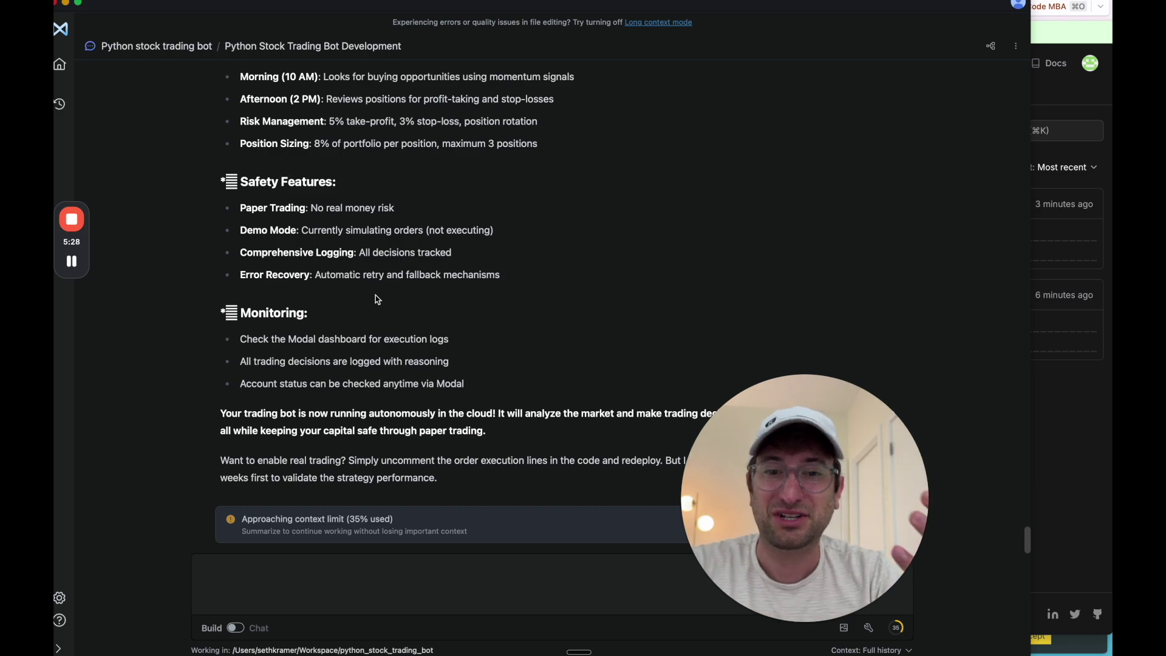
View the trading-bot-final app's overview in Modal's Live Apps dashboard
left_click(1039, 164)
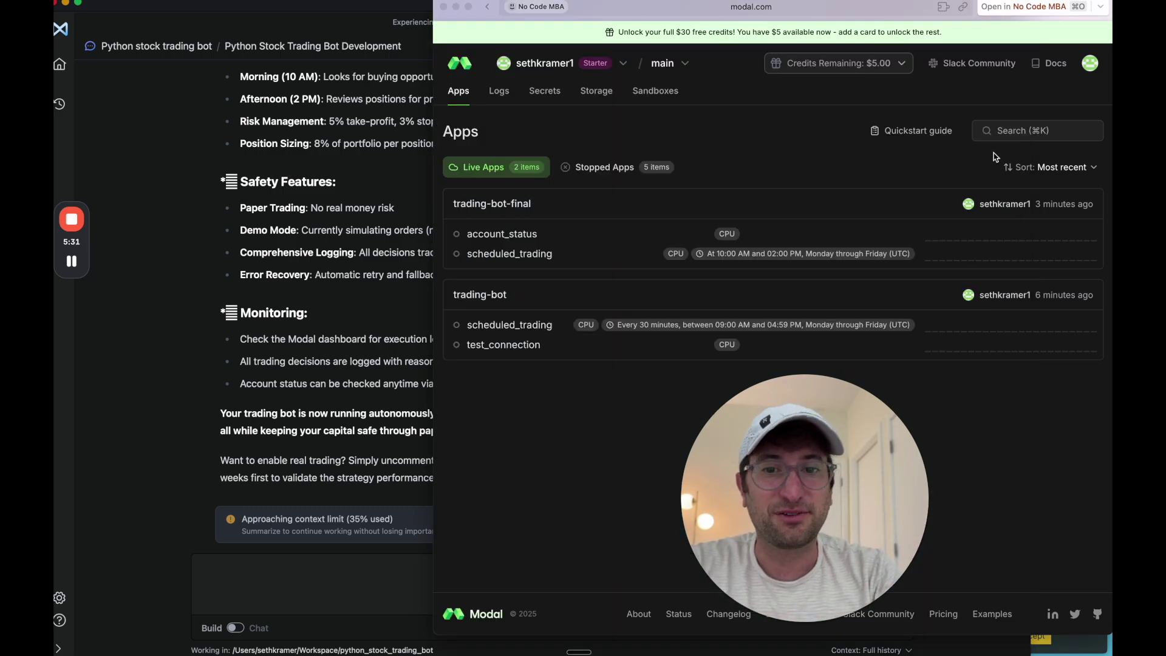
left_click(536, 206)
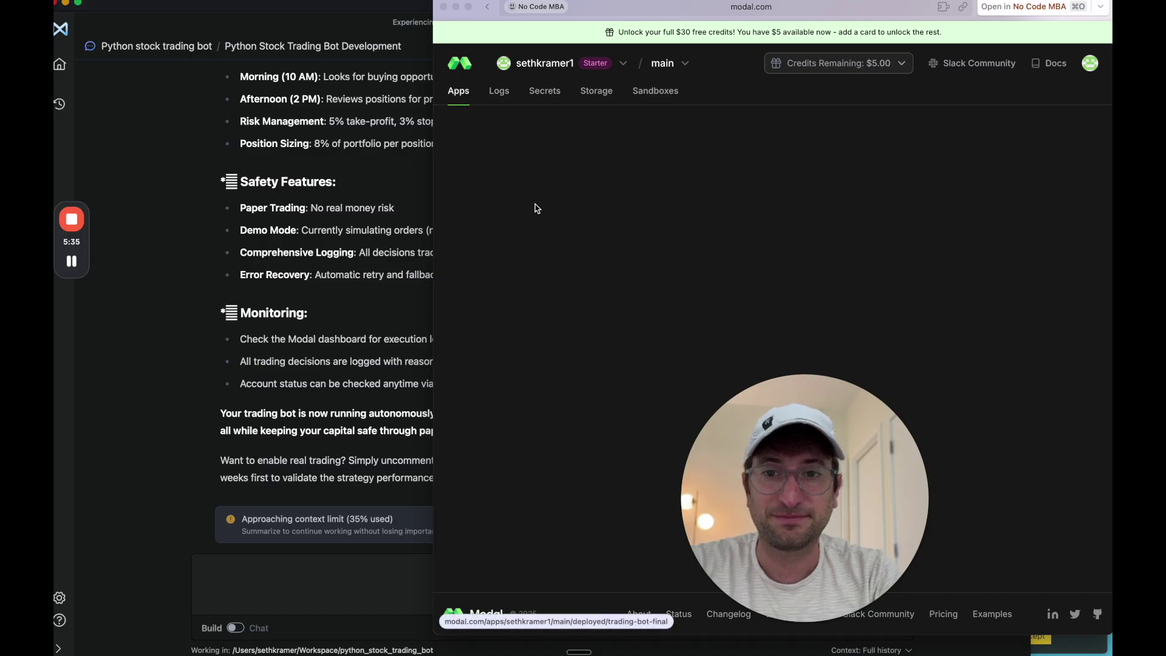